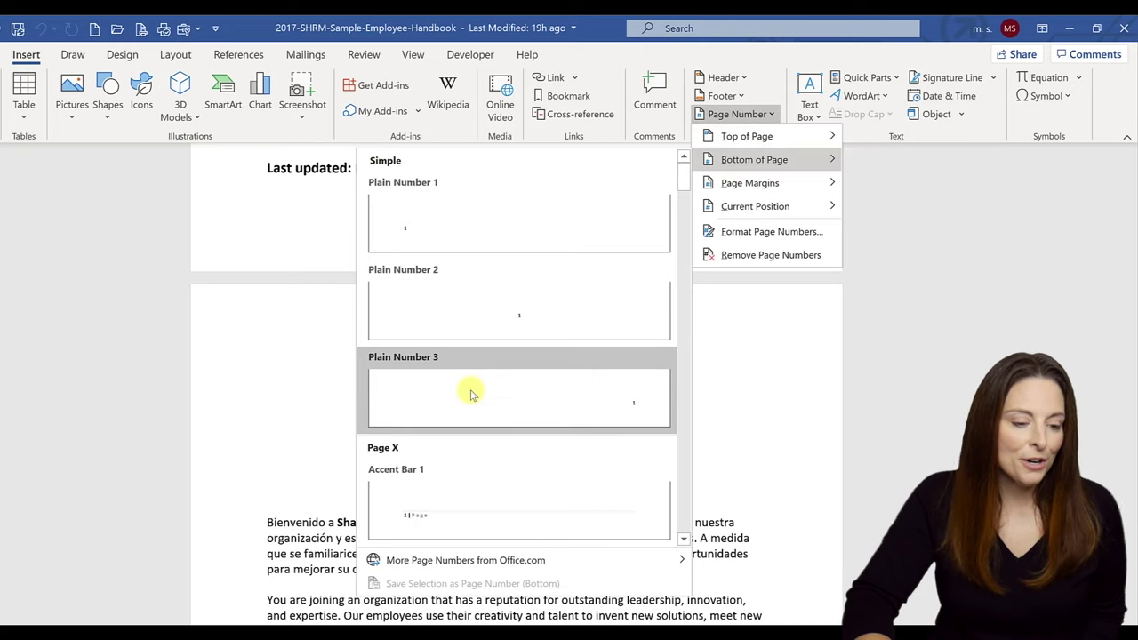
Add Plain Number 3 page numbers at the bottom of the pages and leave the cover unnumbered with the Different First Page option
click(472, 394)
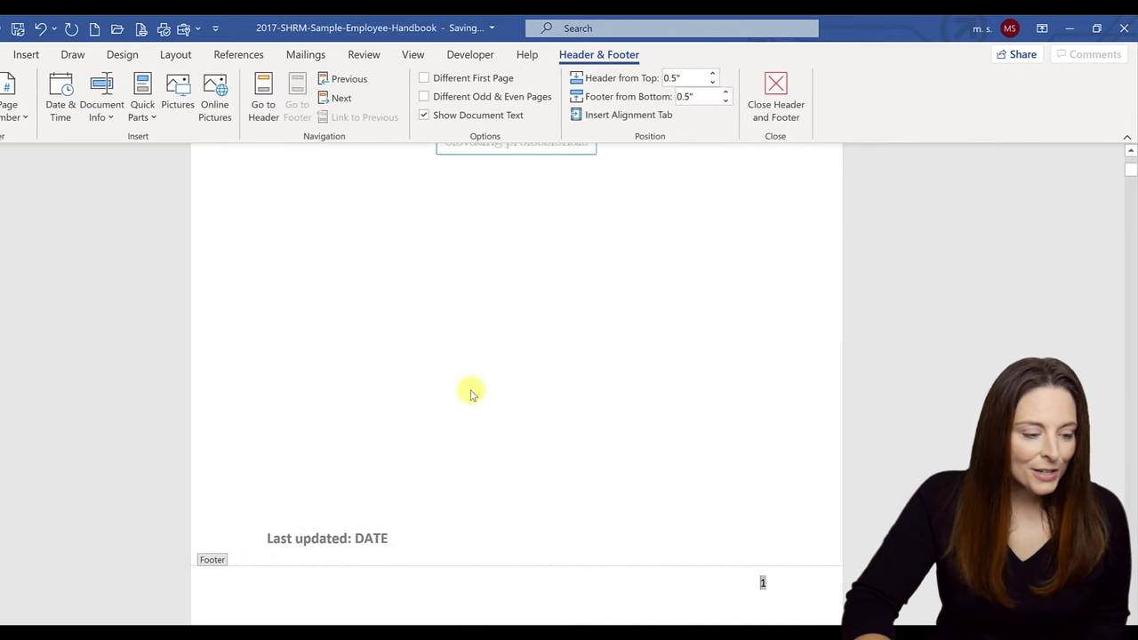
scroll(471, 394, down, 5)
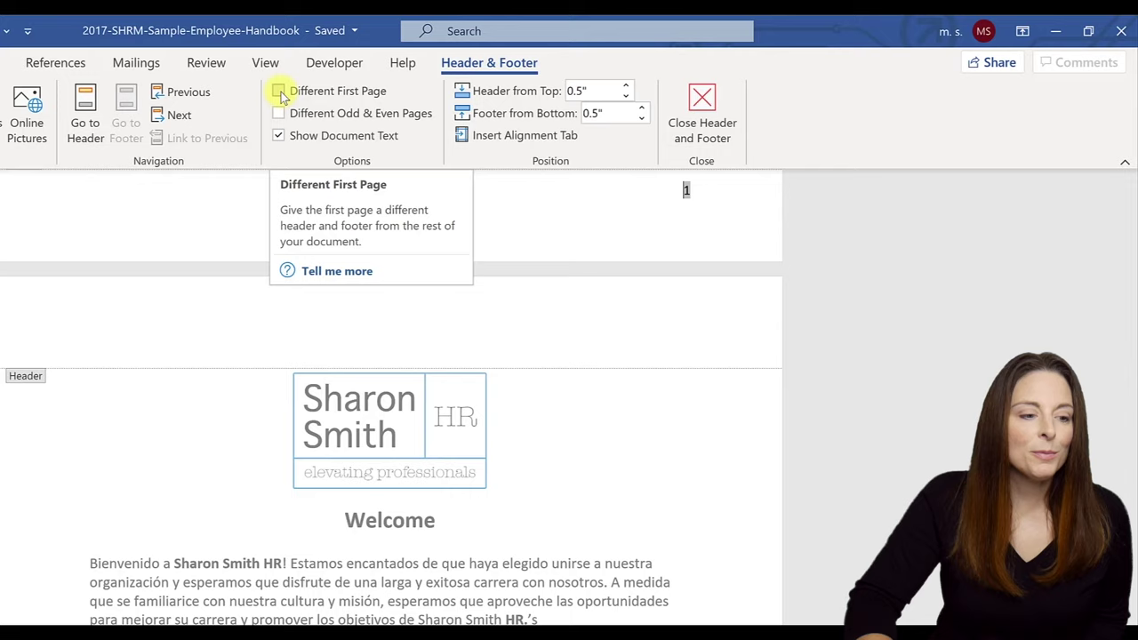
click(279, 93)
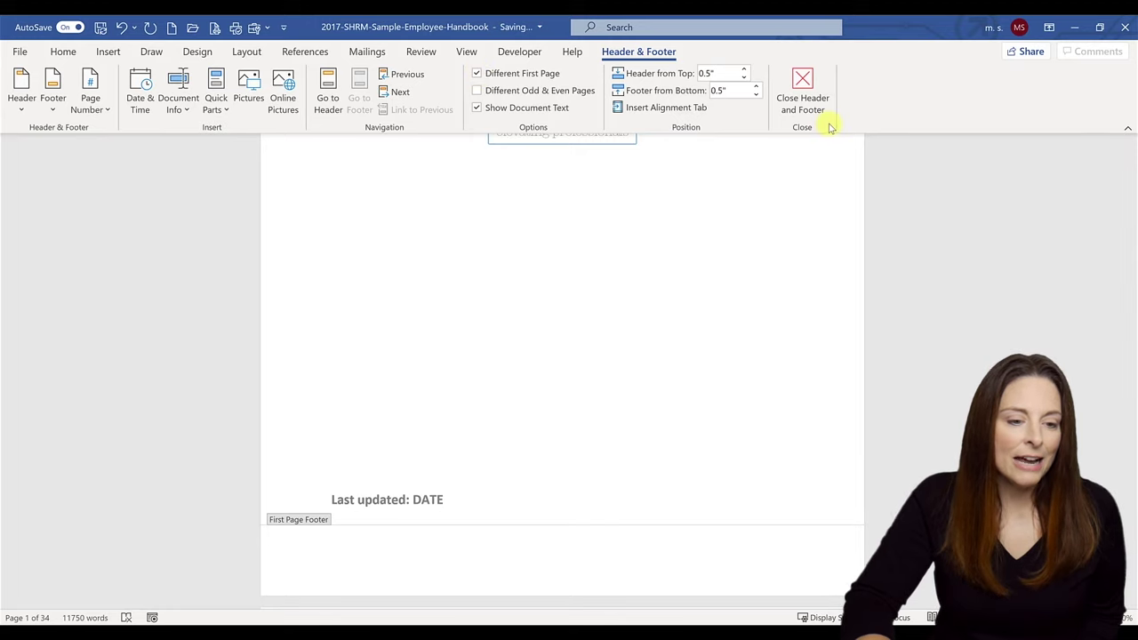
click(805, 100)
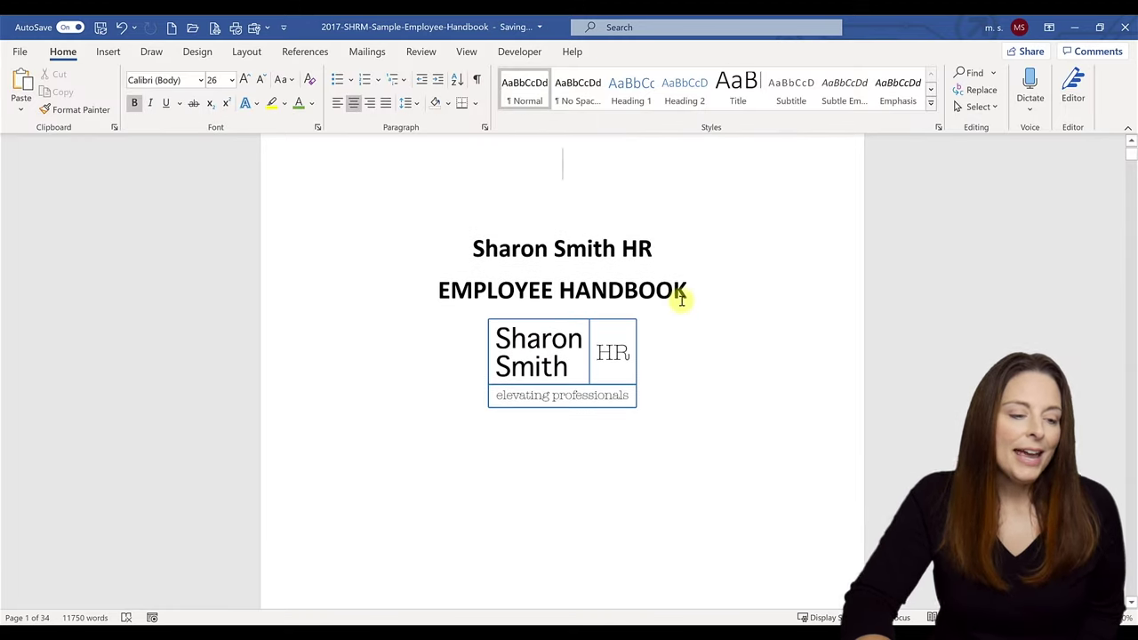
Insert a page break on a new line after the last Welcome paragraph on page 2
scroll(681, 303, down, 3)
scroll(681, 300, down, 5)
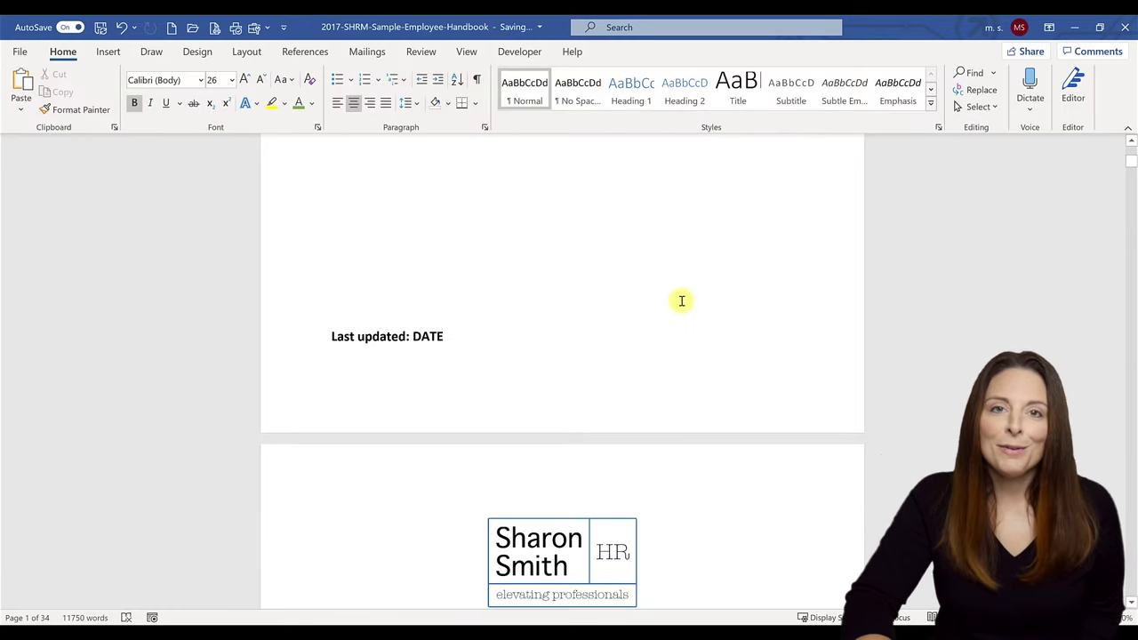
scroll(681, 300, down, 5)
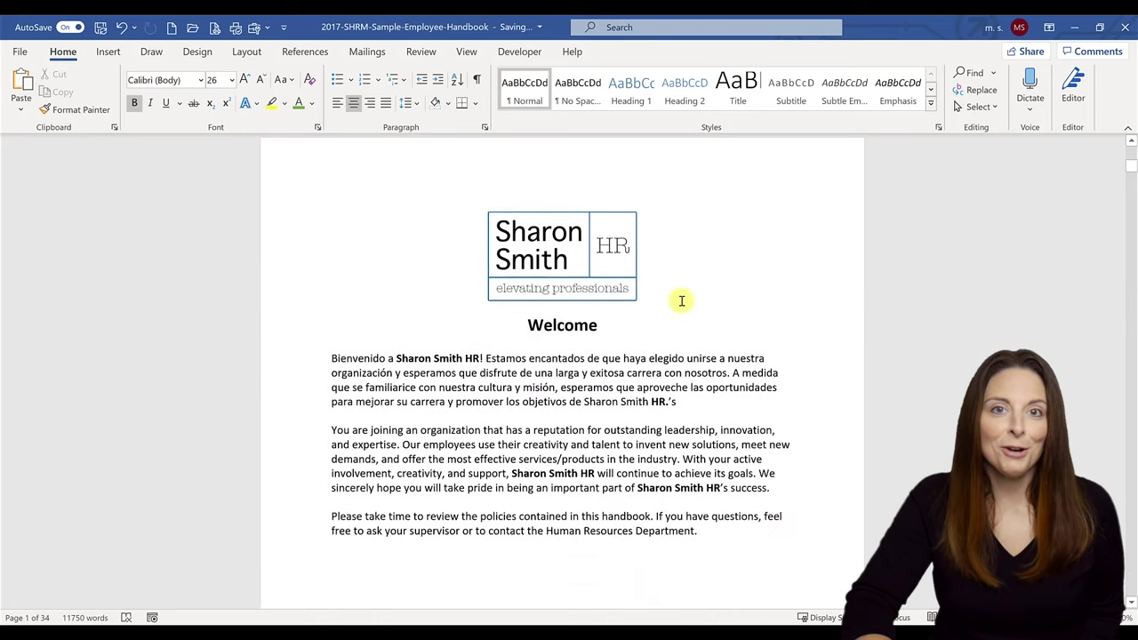
scroll(681, 300, down, 3)
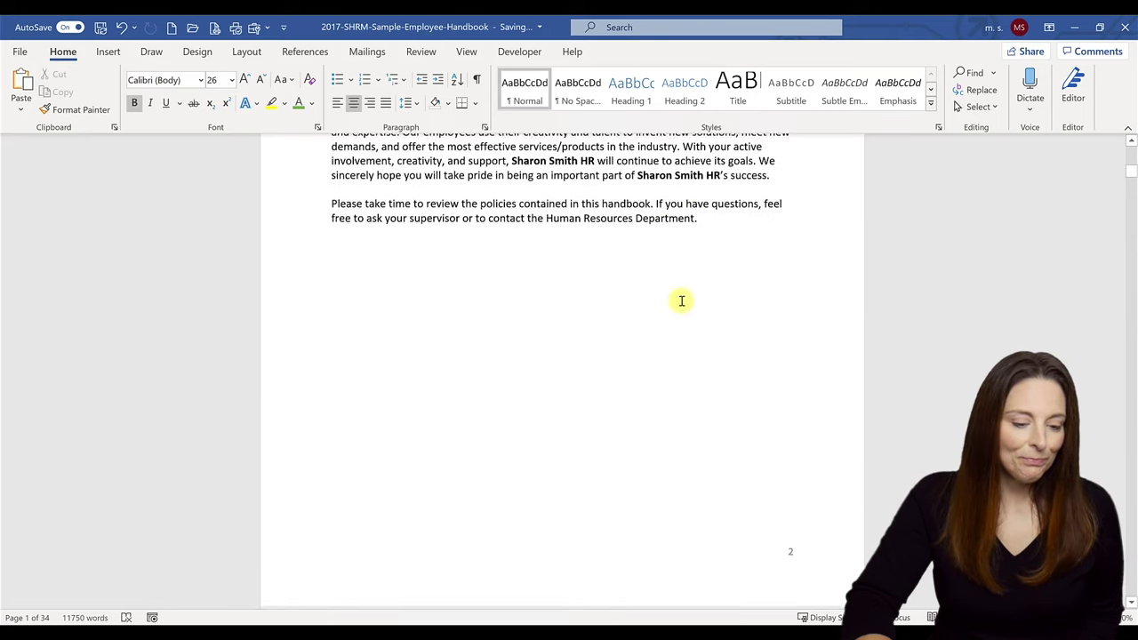
click(726, 206)
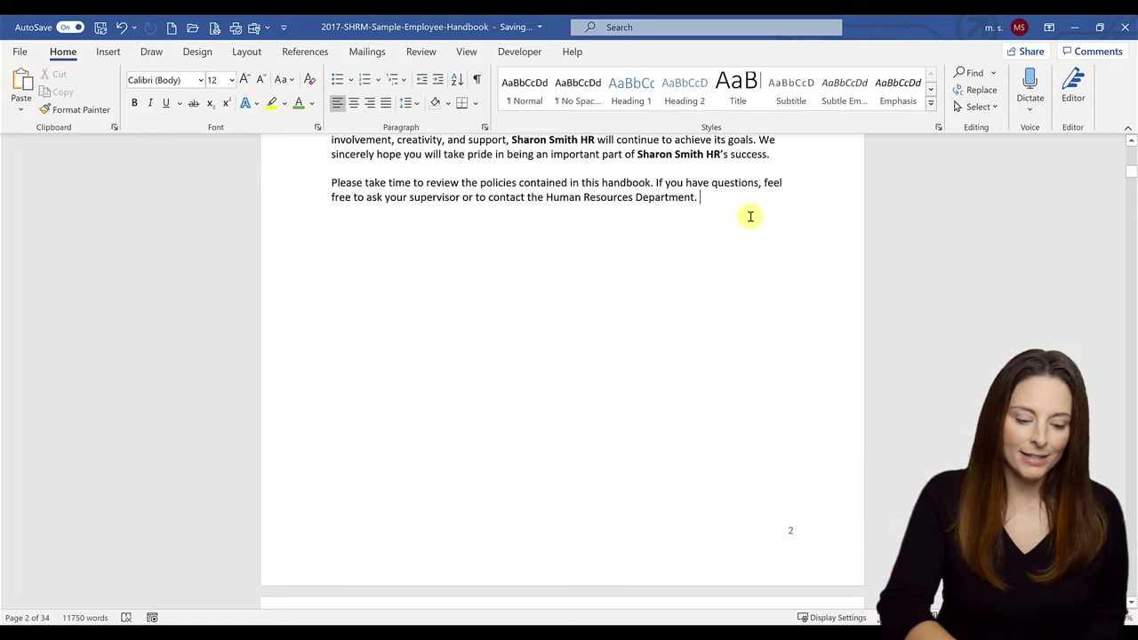
key(Return)
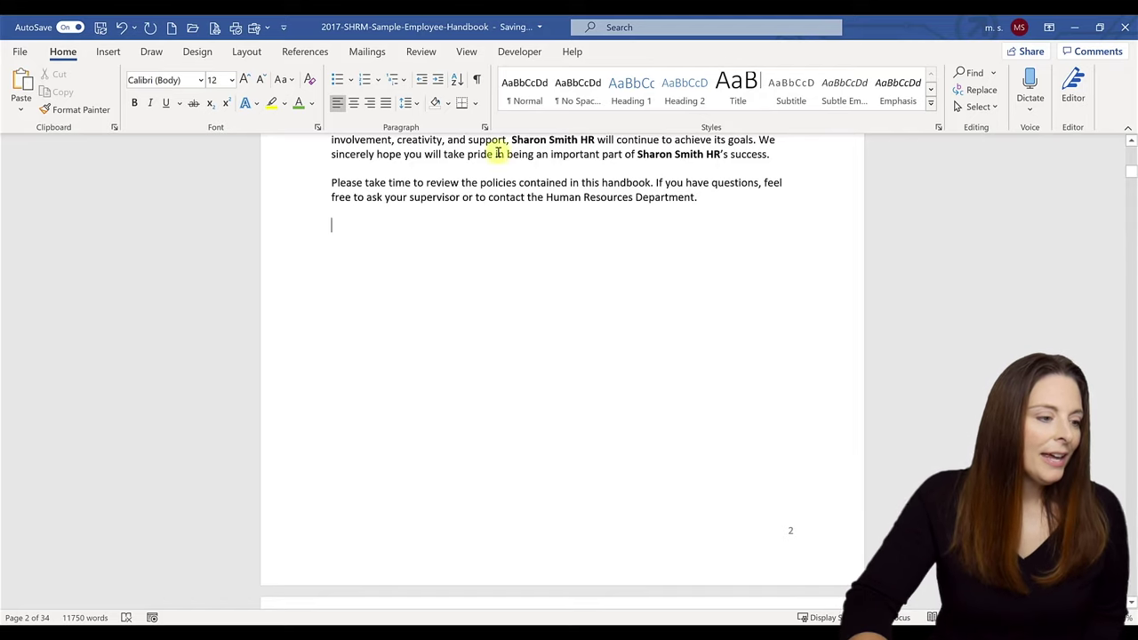
click(107, 53)
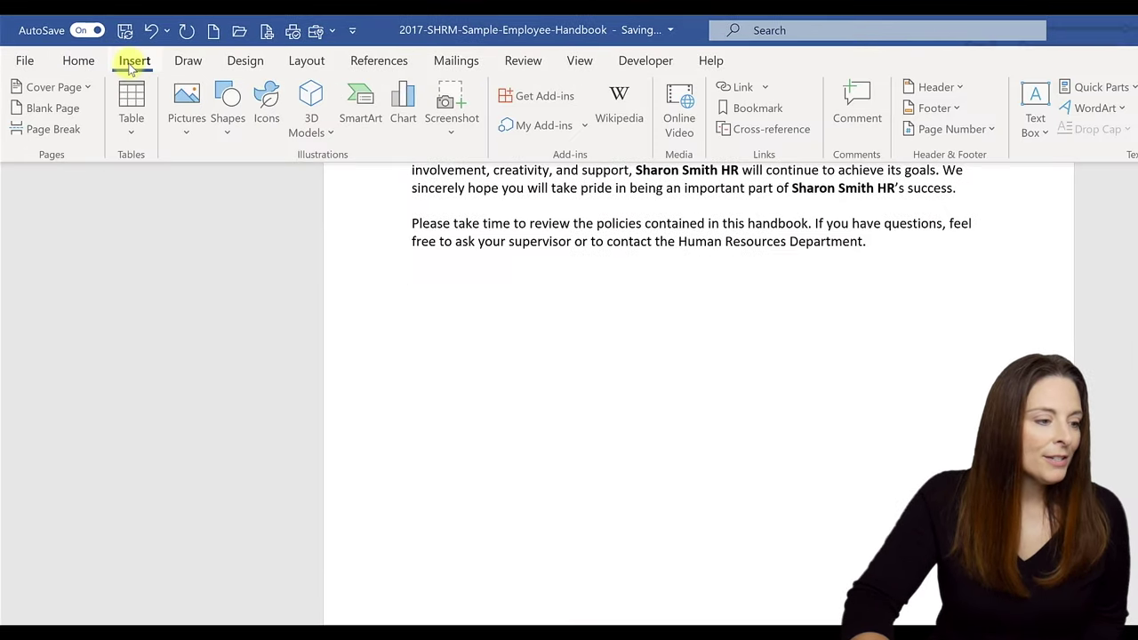
click(49, 129)
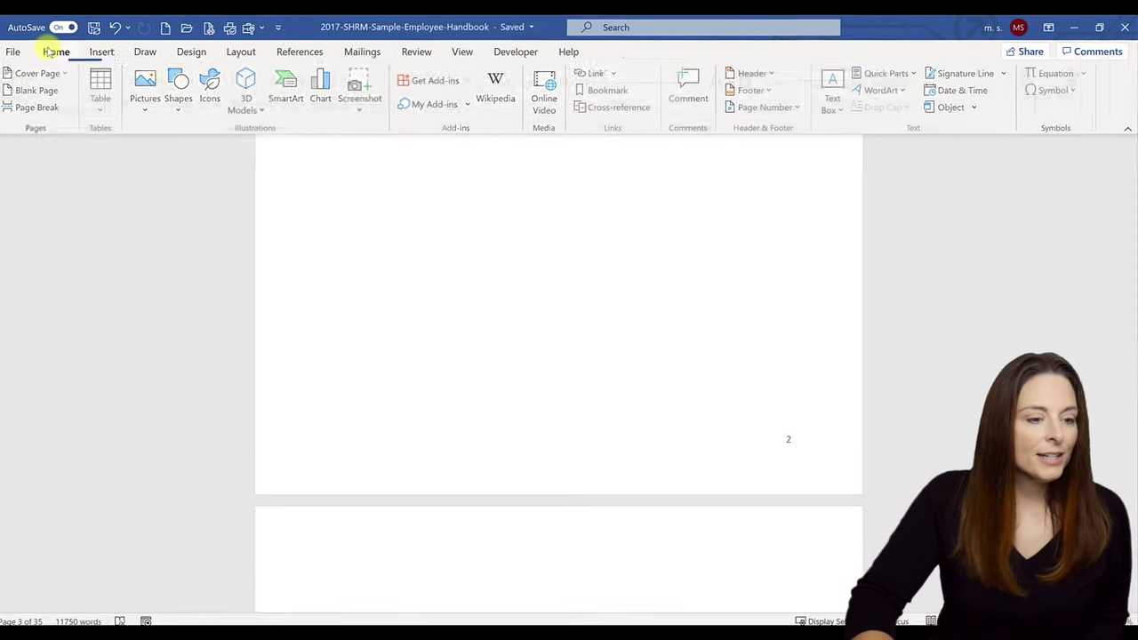
Show the formatting marks to examine the page break on page 2, and hide them again
click(56, 52)
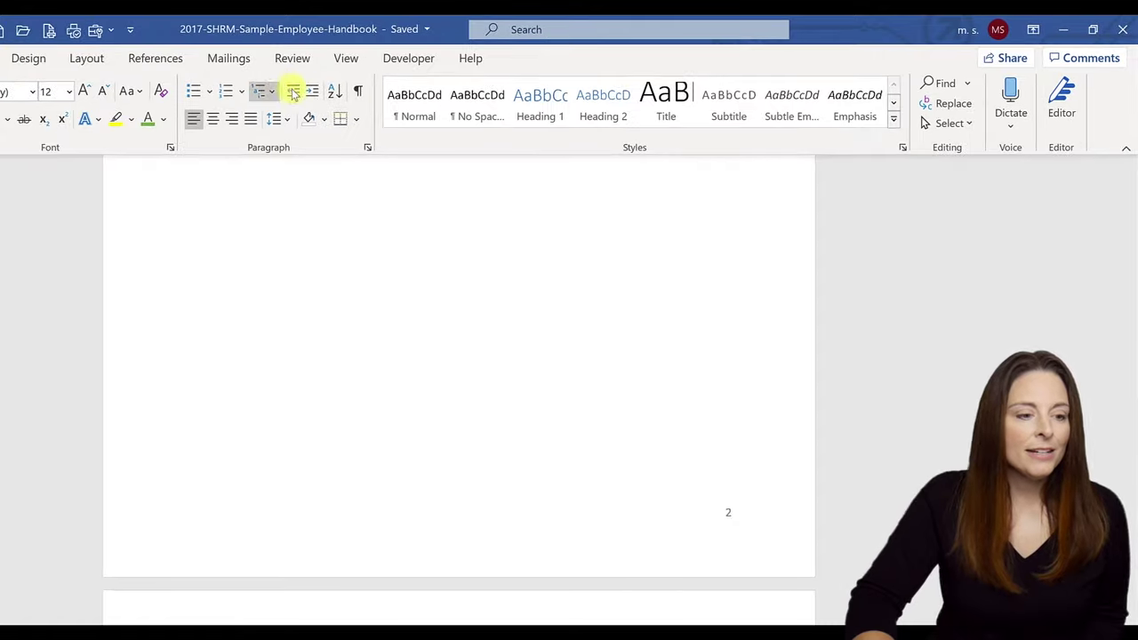
click(360, 91)
scroll(329, 408, up, 3)
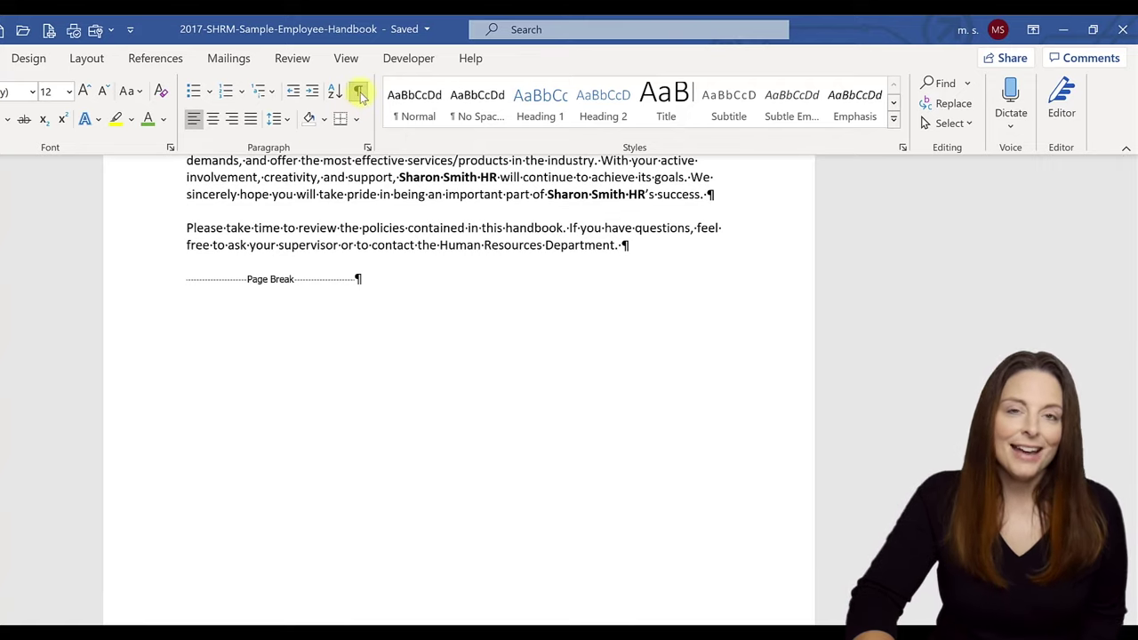
click(360, 92)
Try the Heading 1 style on the "Employment At Will" title on page 4, and undo it
scroll(467, 489, down, 5)
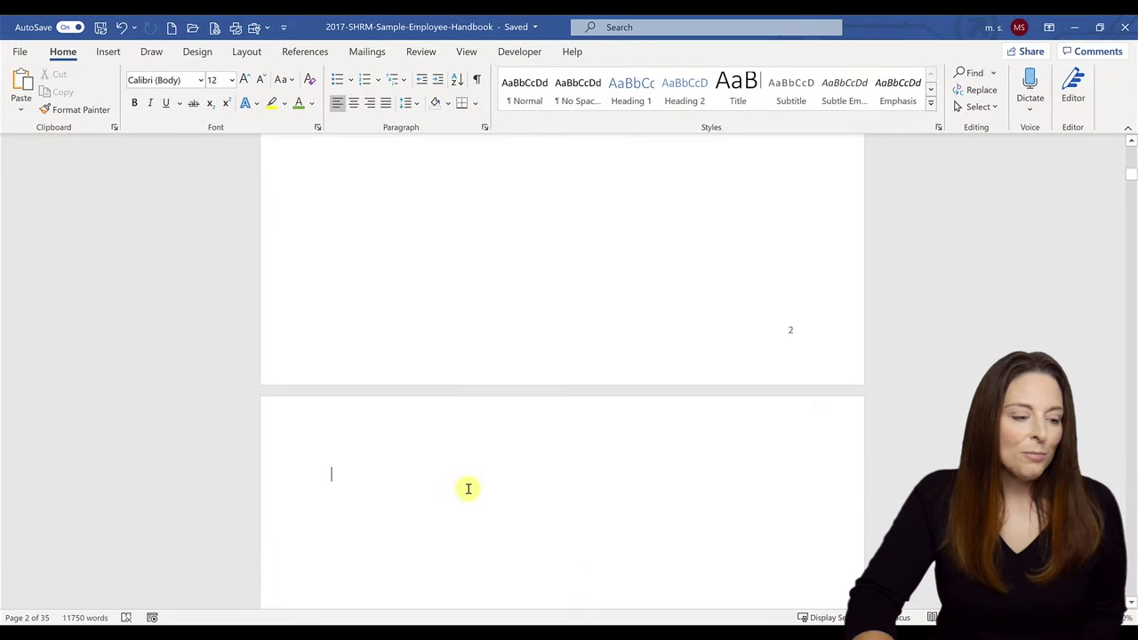
scroll(468, 488, down, 4)
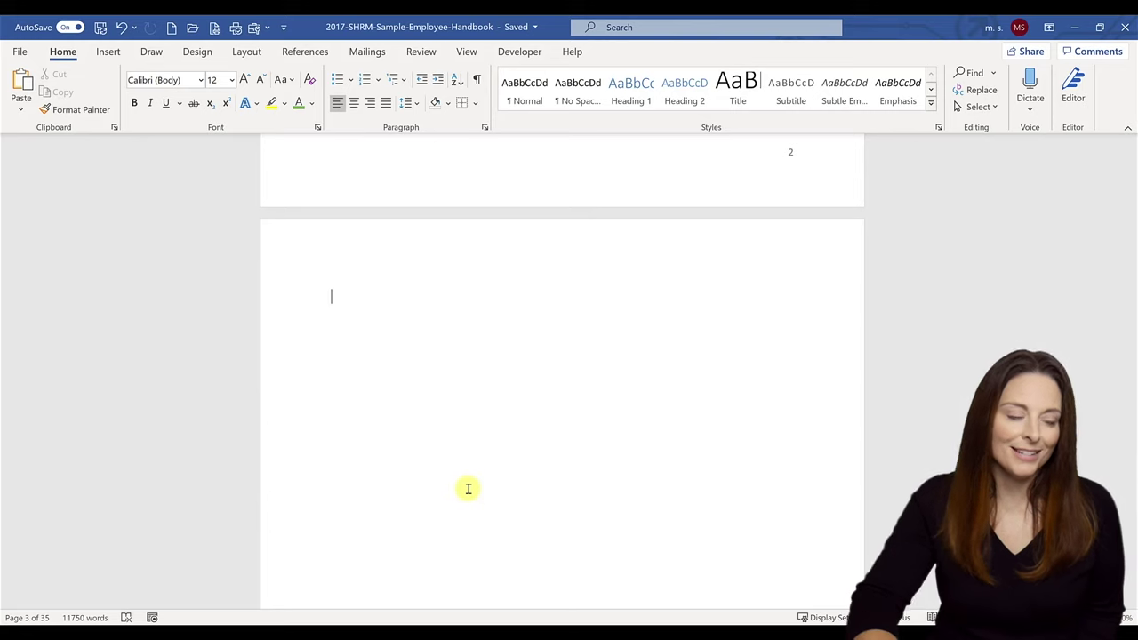
scroll(442, 509, down, 2)
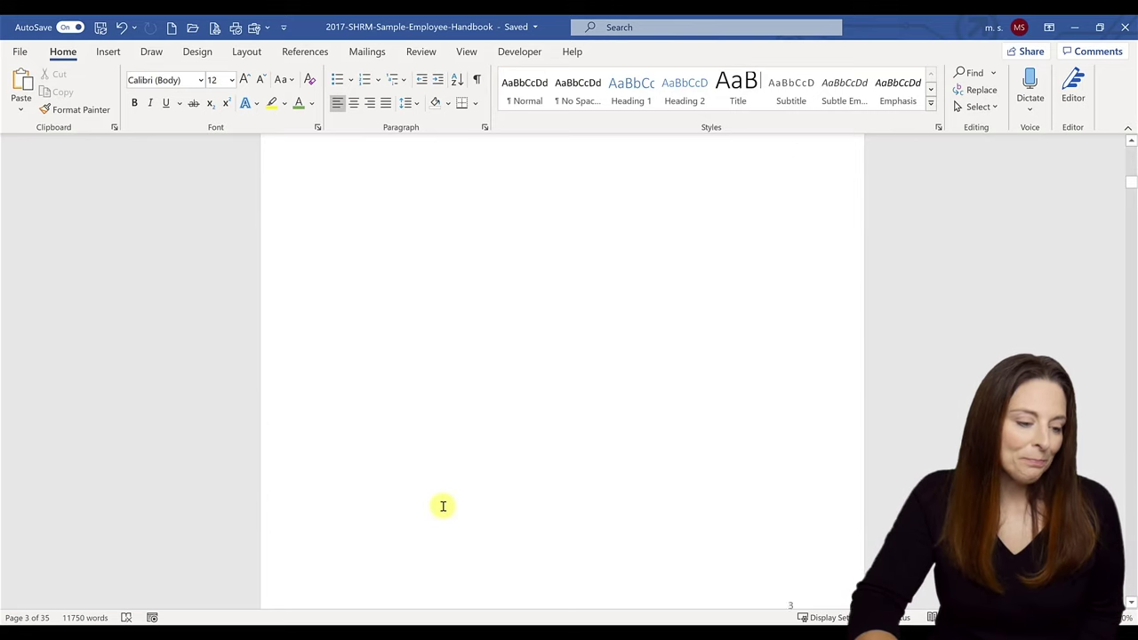
scroll(443, 507, down, 5)
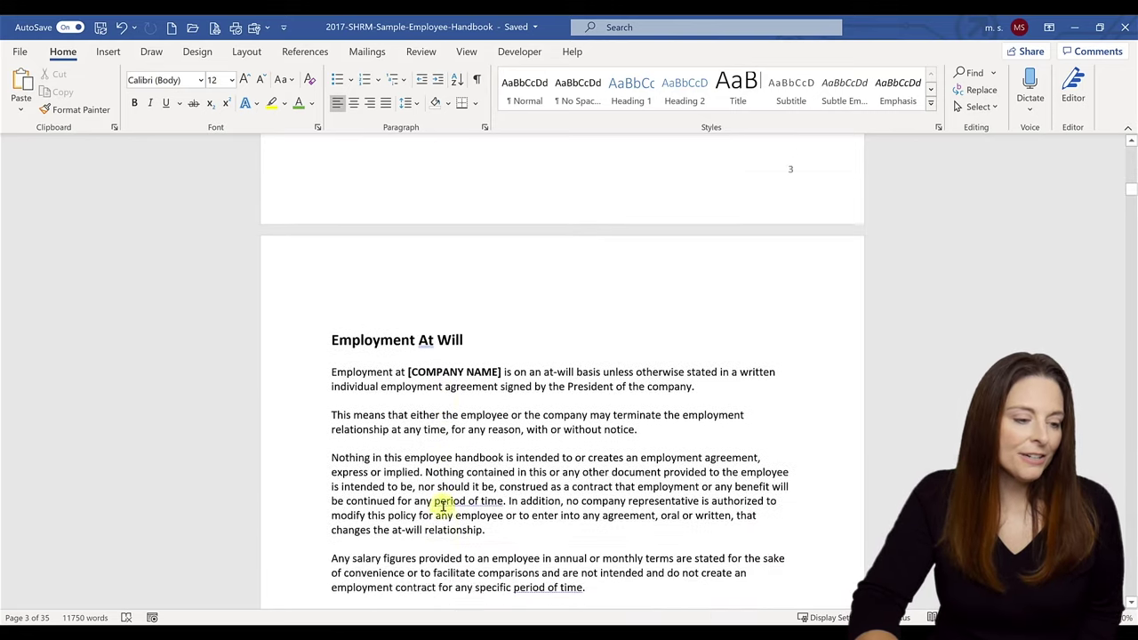
scroll(442, 507, down, 2)
click(402, 263)
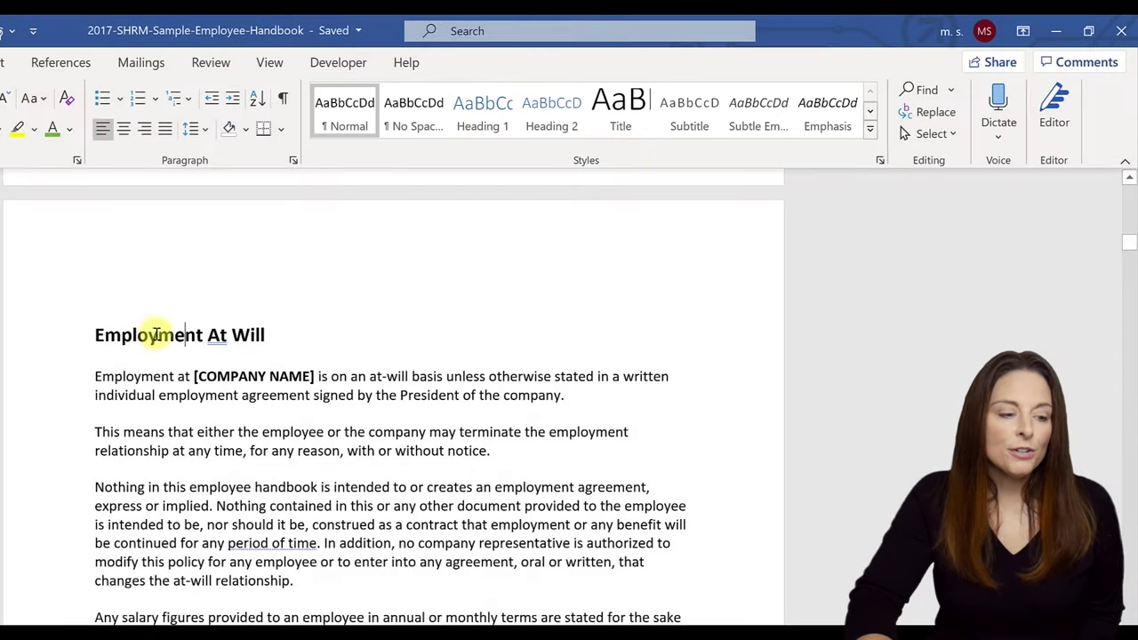
click(158, 334)
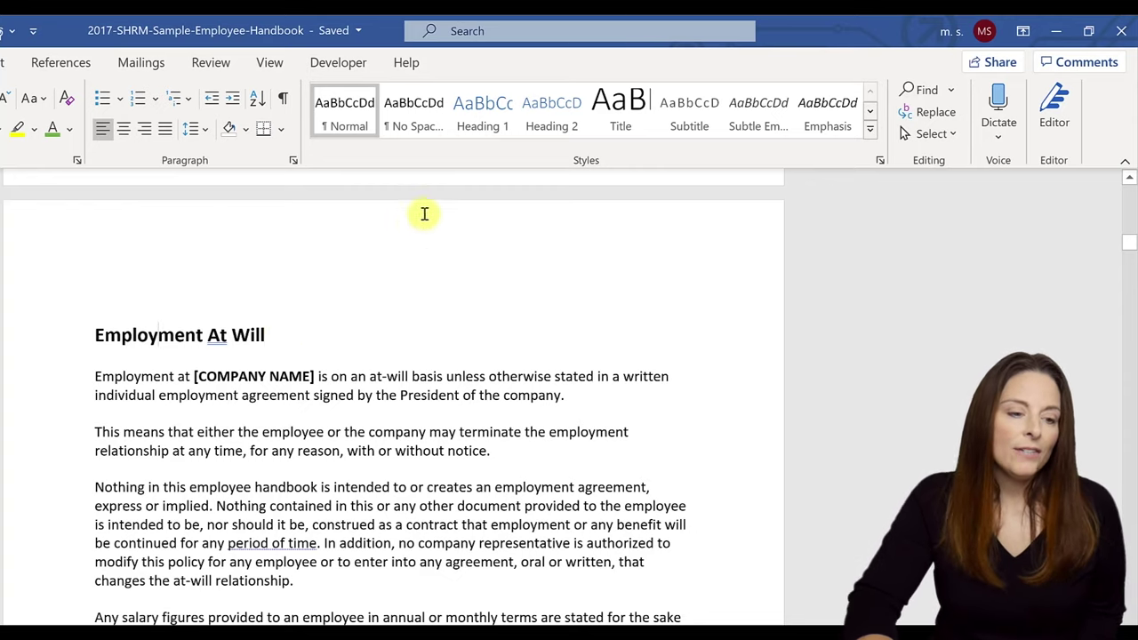
click(488, 120)
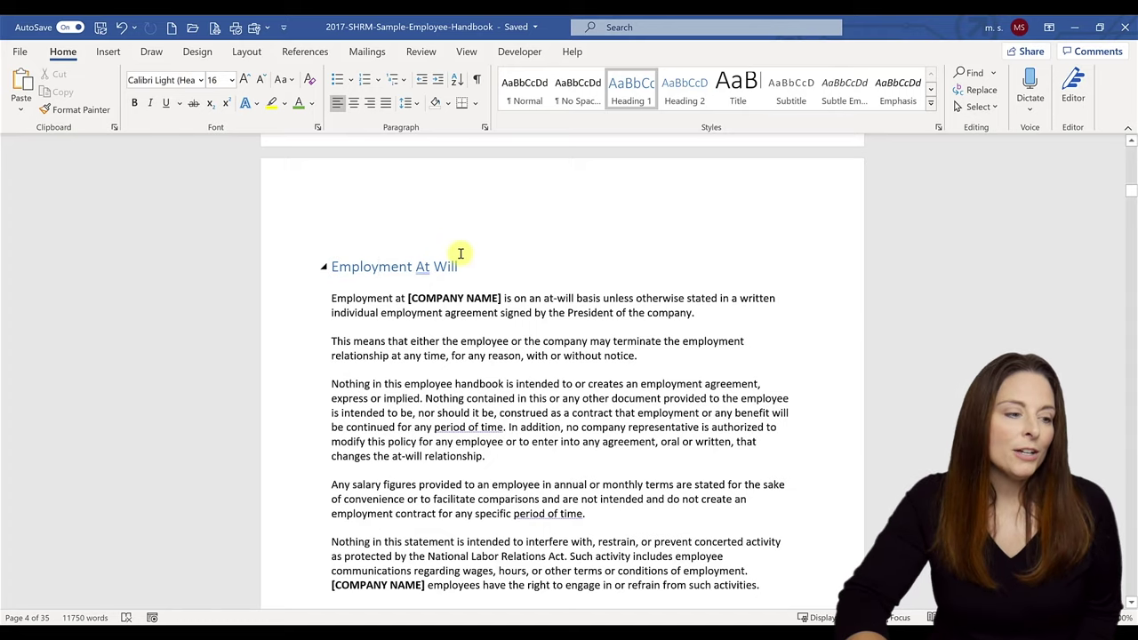
click(121, 27)
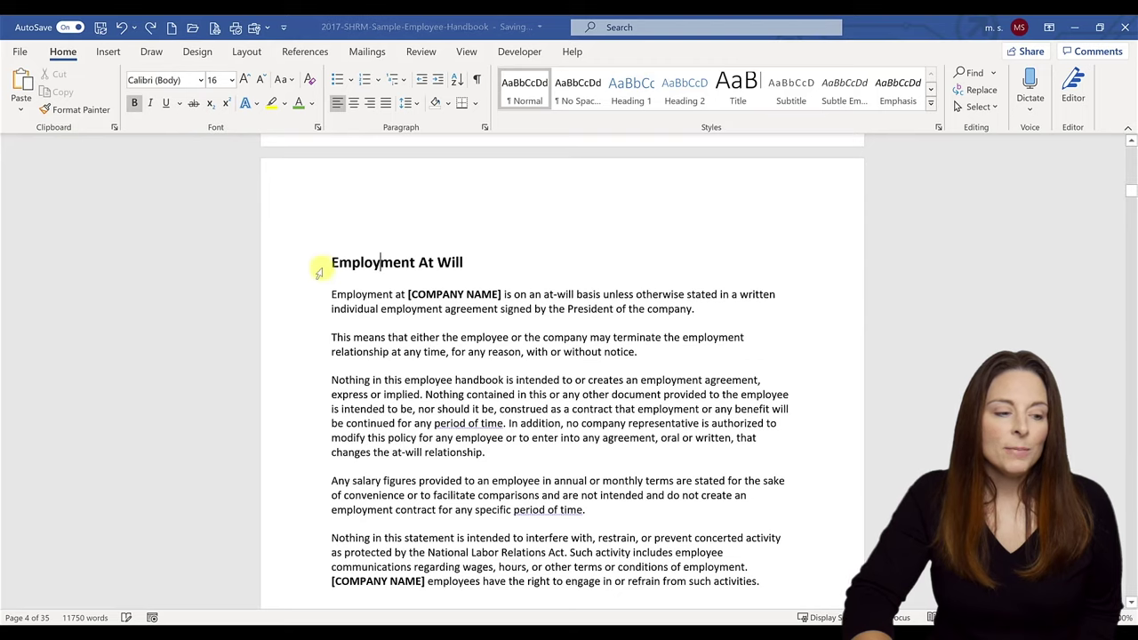
Update the Heading 1 style to match the existing formatting of the "Employment At Will" title
drag(329, 263, 468, 260)
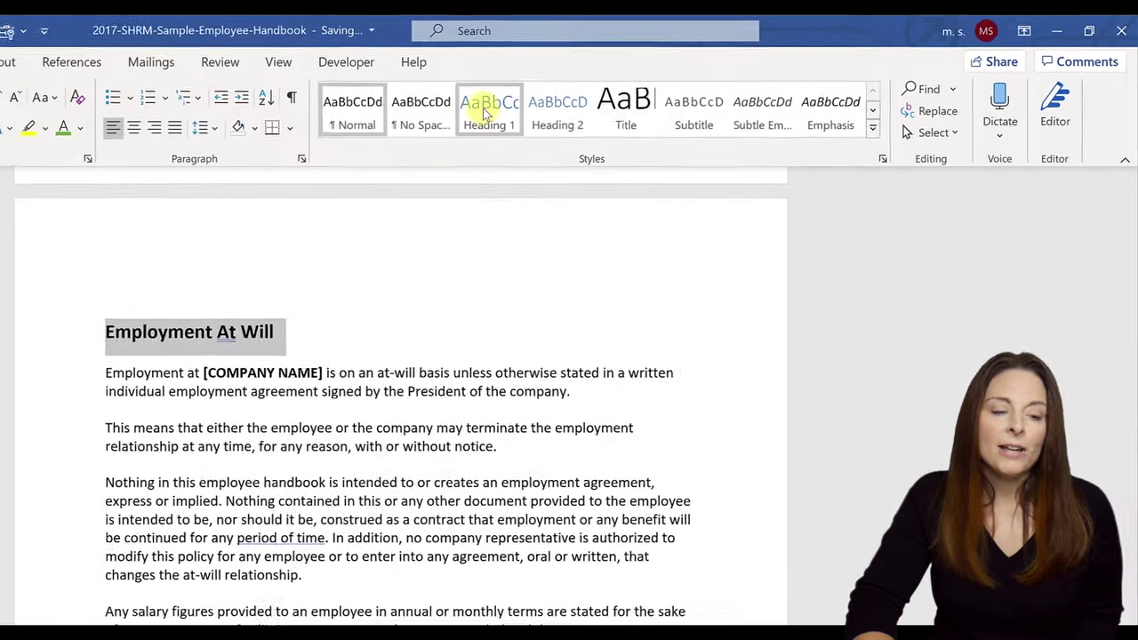
click(603, 107)
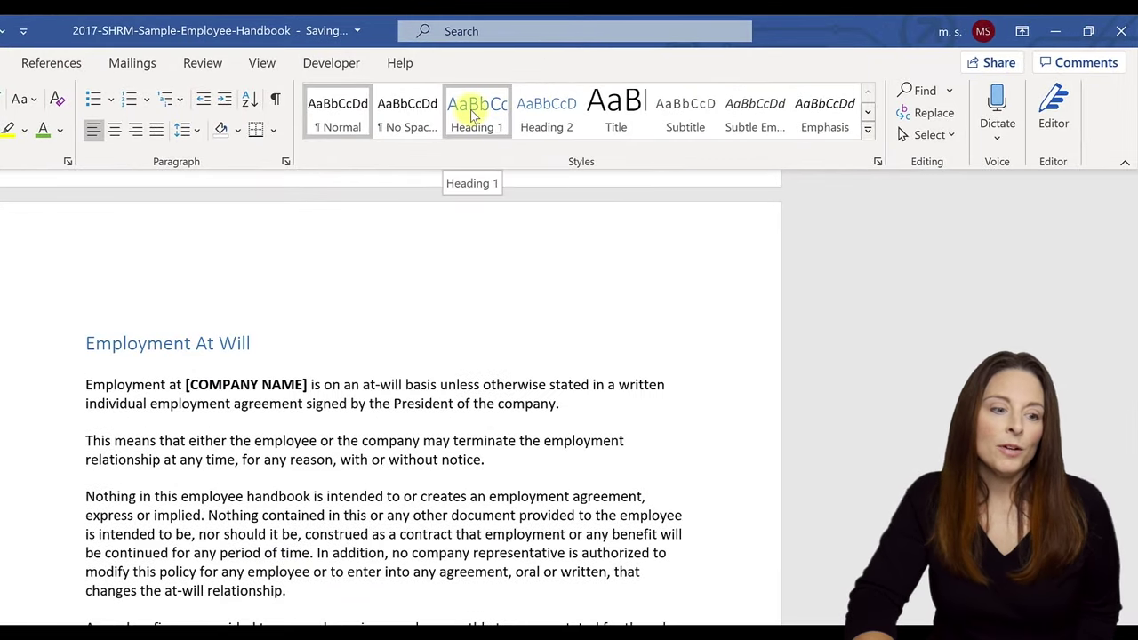
right_click(471, 114)
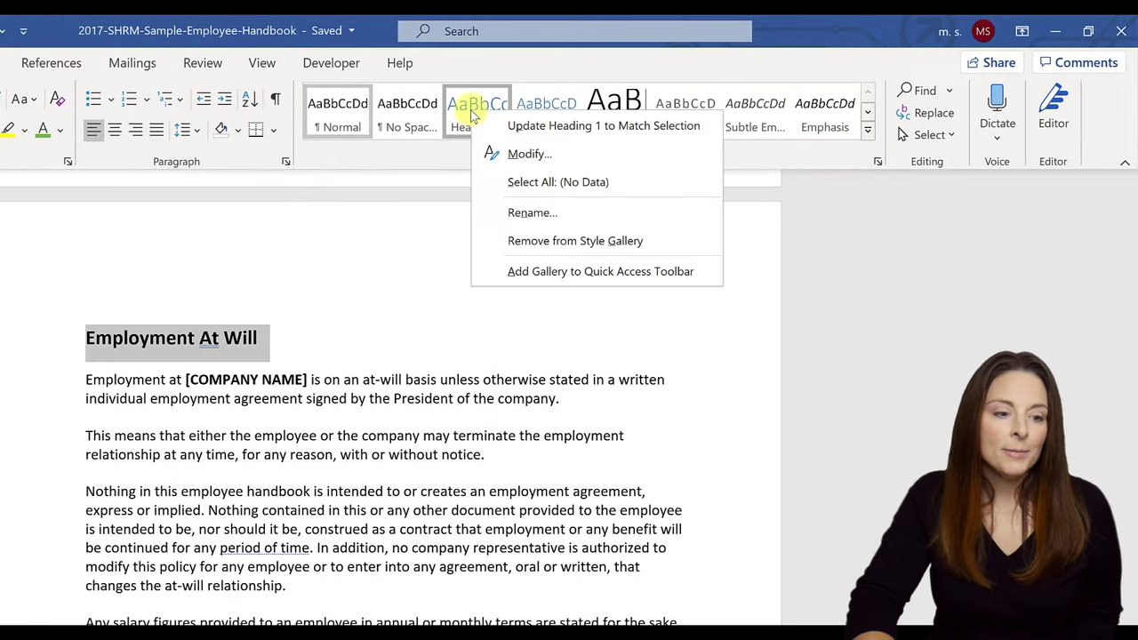
click(586, 130)
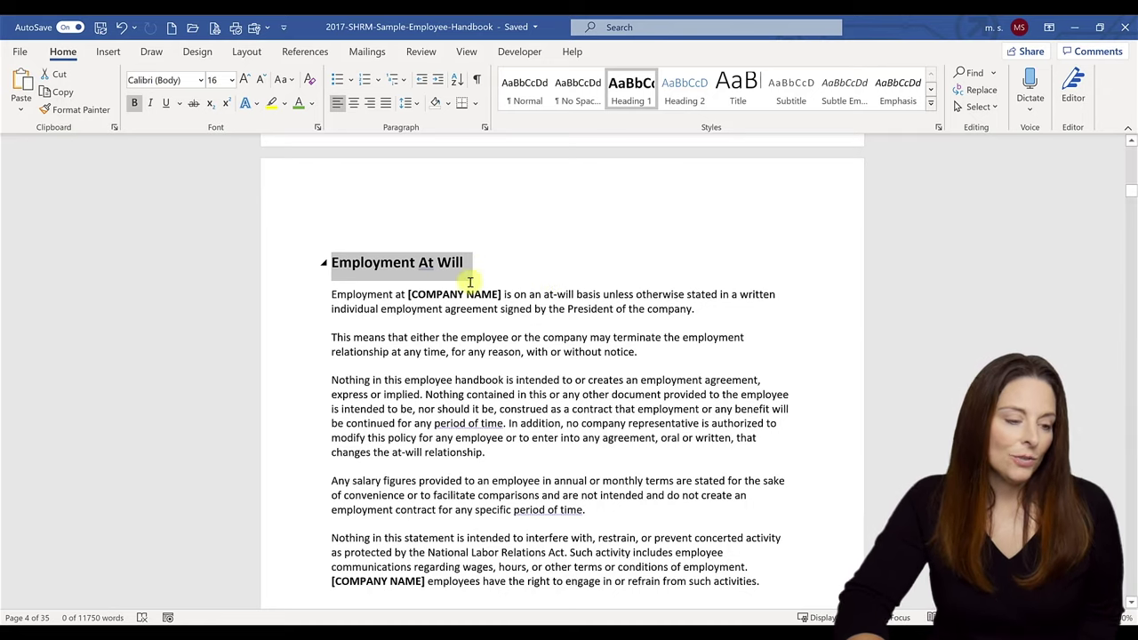
click(520, 274)
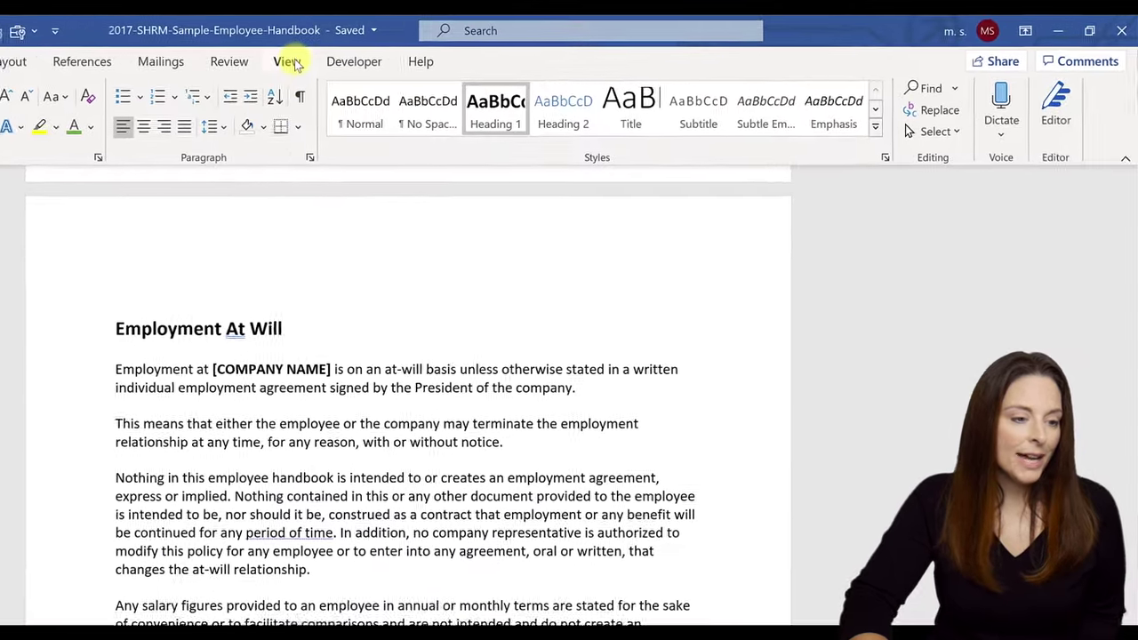
Display multiple pages of the handbook side by side
click(466, 52)
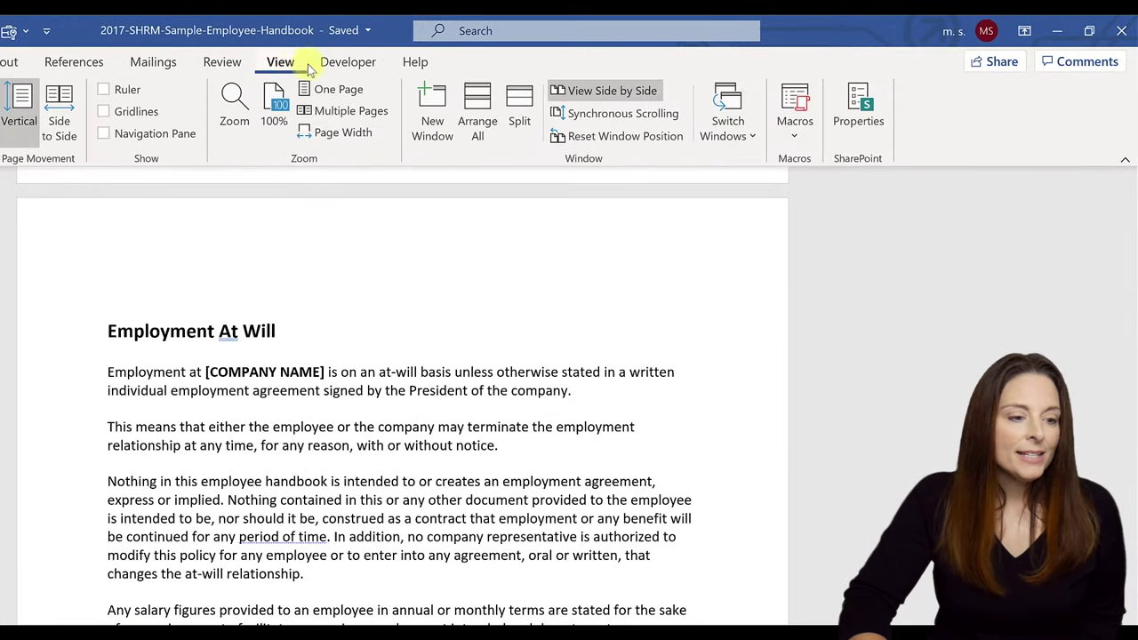
click(372, 111)
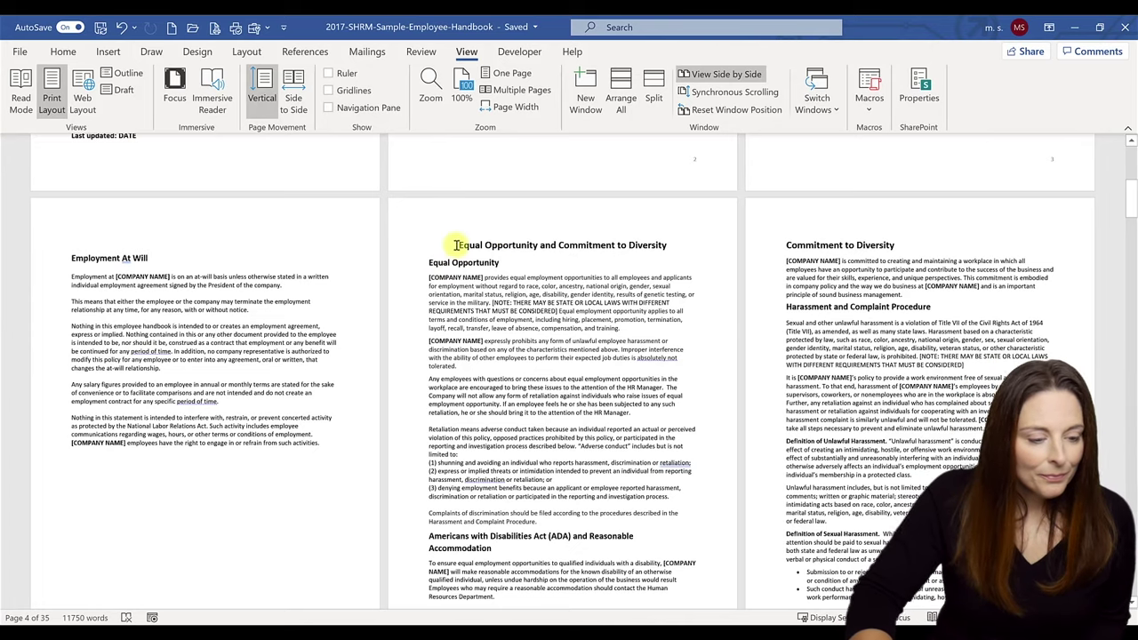
Apply Heading 1 to the titles "Equal Opportunity and Commitment to Diversity", "Commitment to Diversity", "Conflicts of Interest and Confidentiality", "Employment Relationship" and "Workplace Safety"
drag(455, 245, 669, 245)
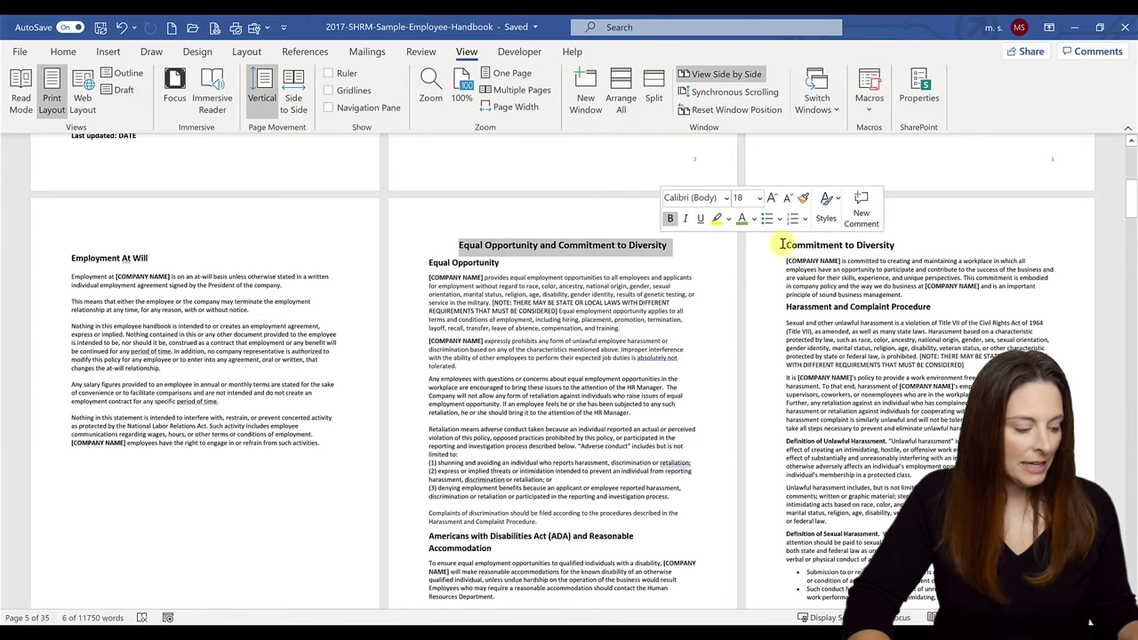
drag(782, 245, 888, 246)
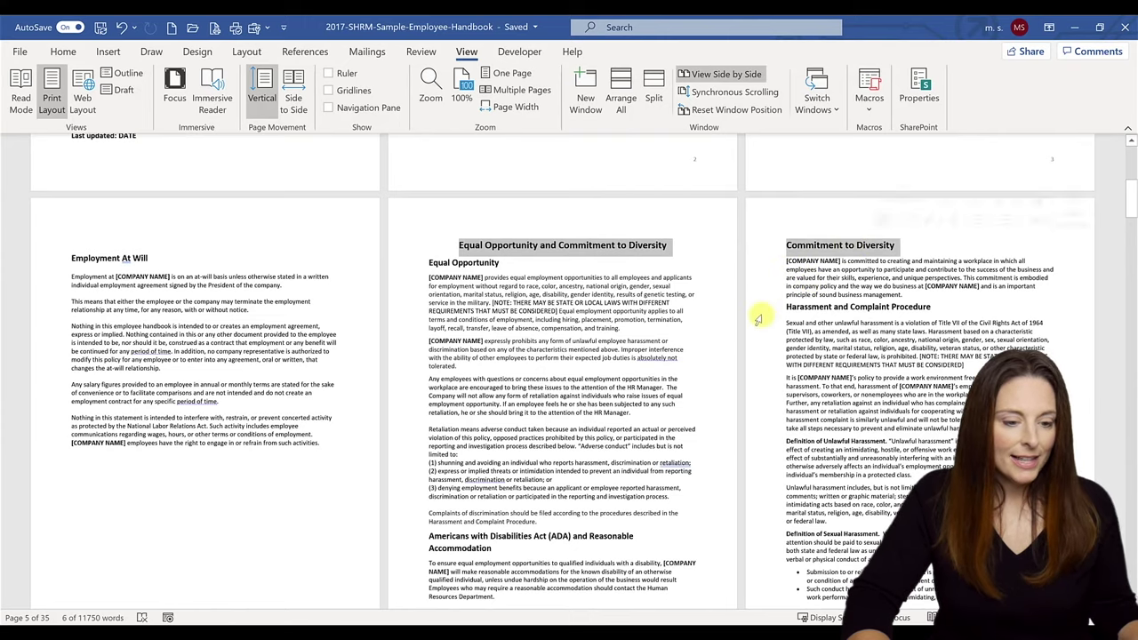
scroll(756, 320, down, 1)
scroll(659, 379, down, 4)
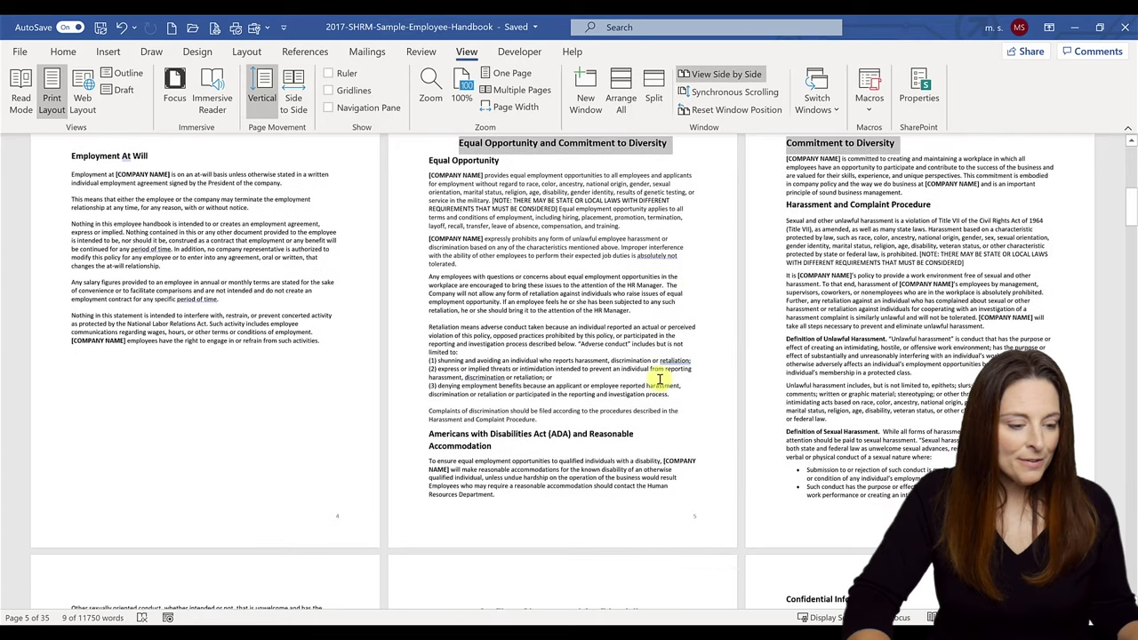
scroll(660, 379, down, 5)
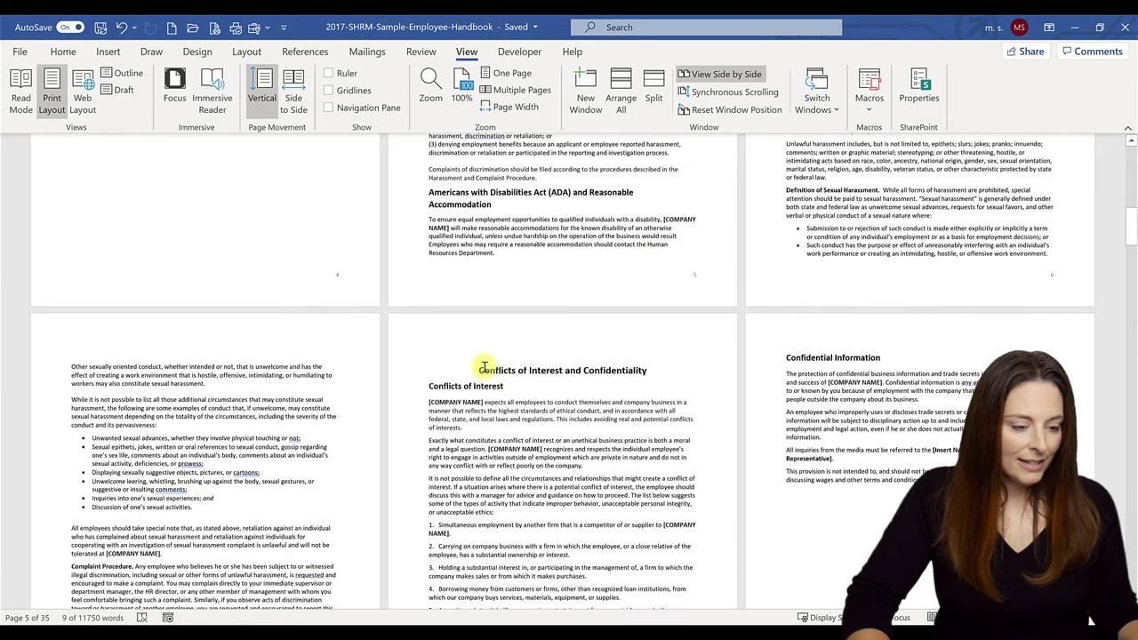
drag(480, 366, 711, 368)
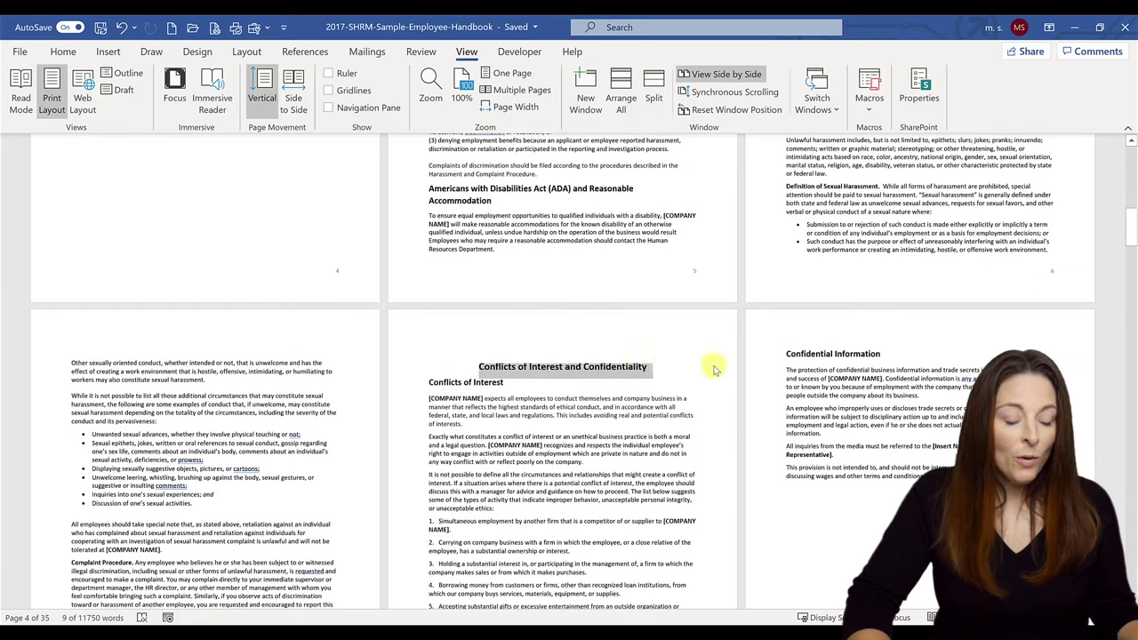
scroll(714, 365, down, 1)
scroll(714, 365, down, 5)
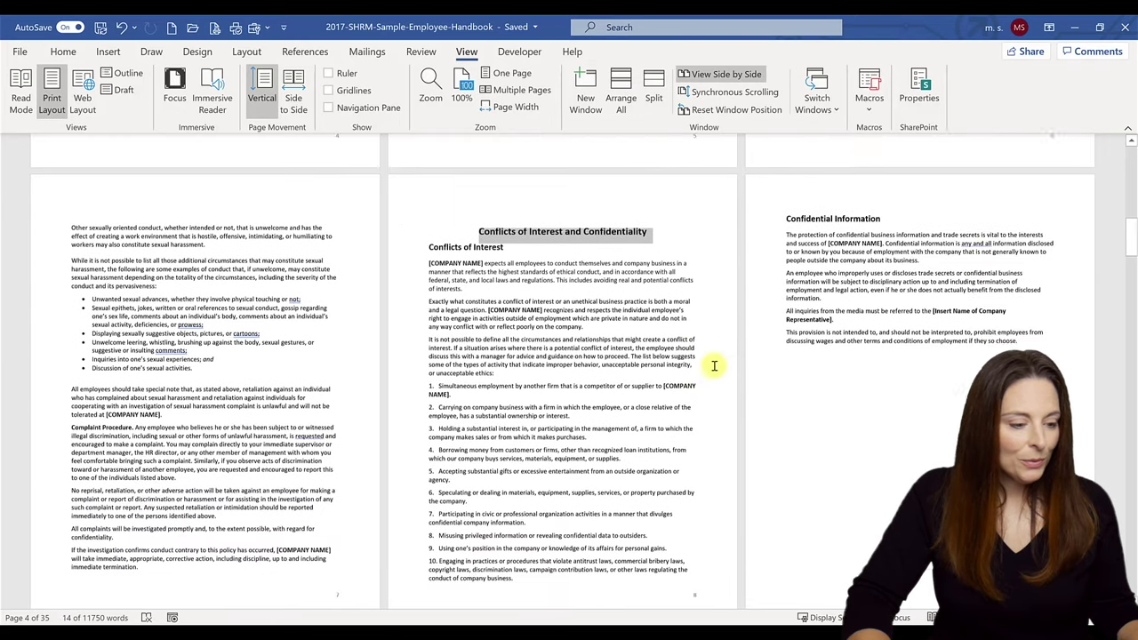
scroll(714, 366, down, 3)
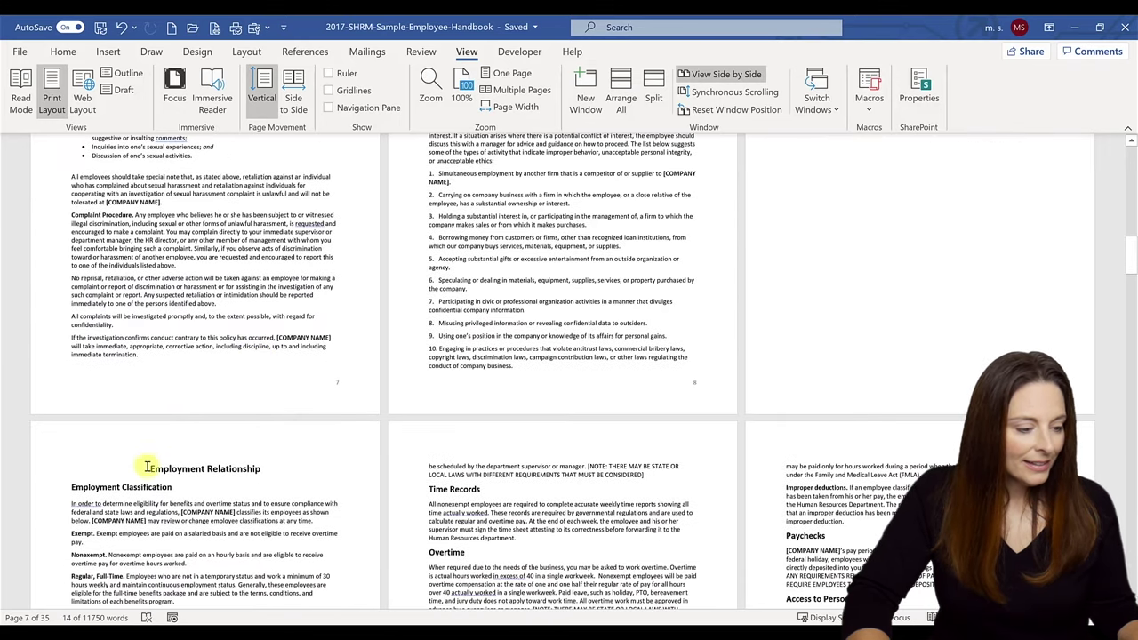
ctrl+click(221, 468)
scroll(521, 472, down, 3)
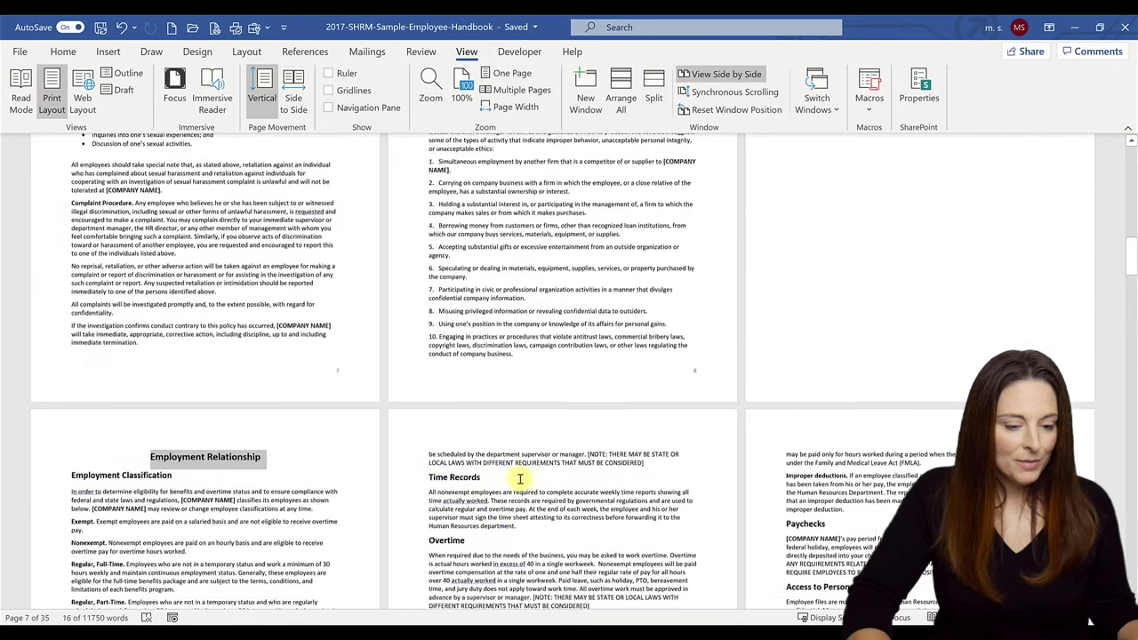
scroll(521, 478, down, 6)
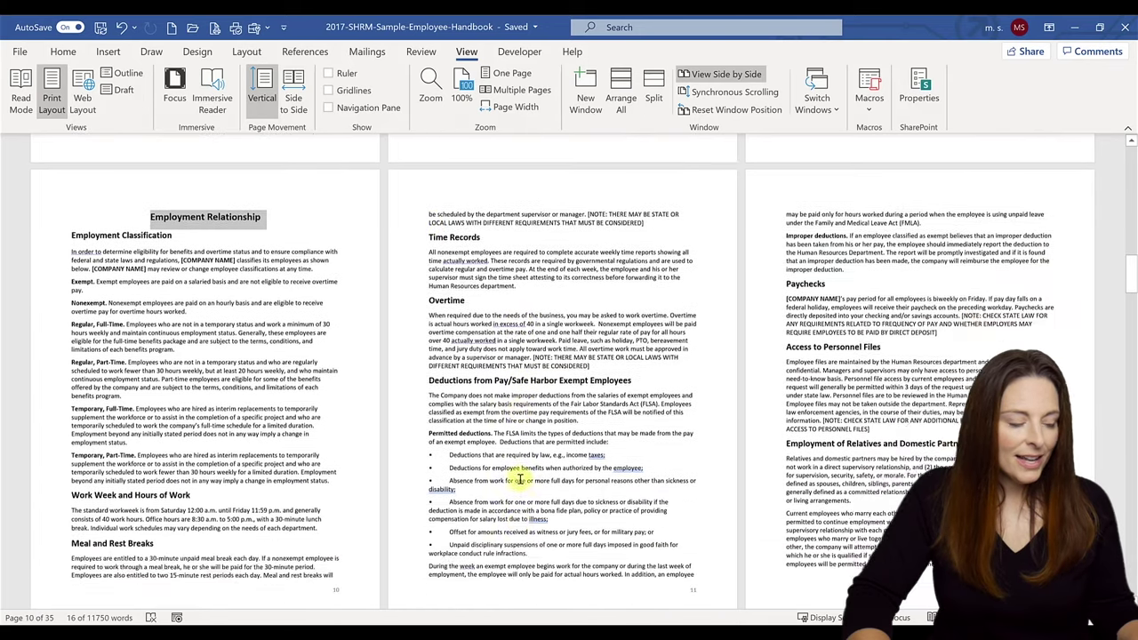
scroll(520, 479, down, 5)
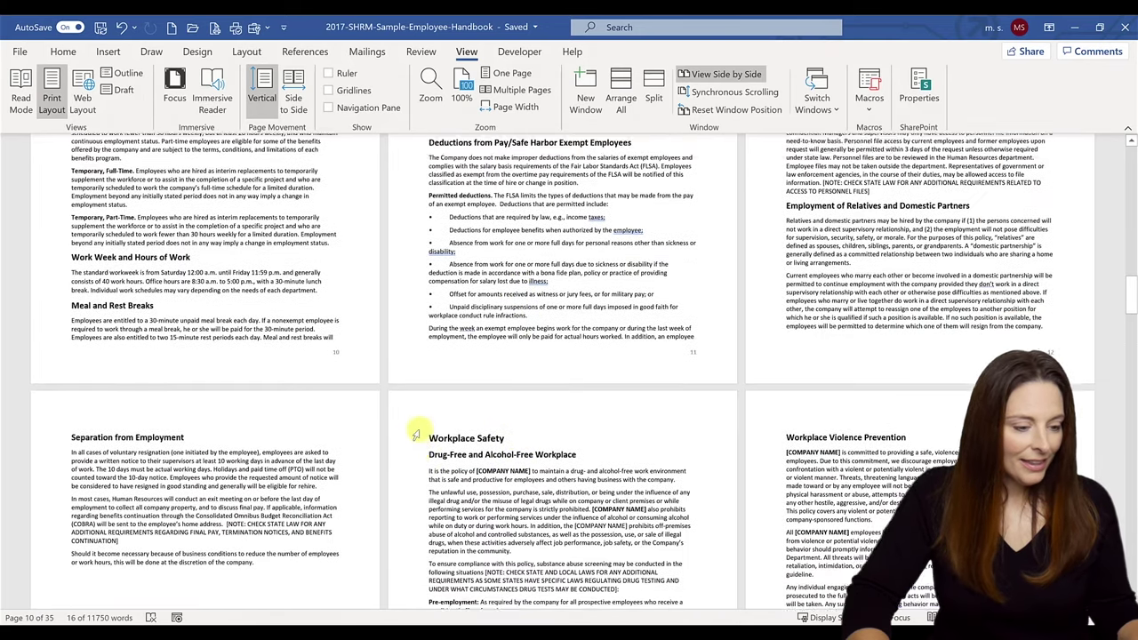
ctrl+click(476, 417)
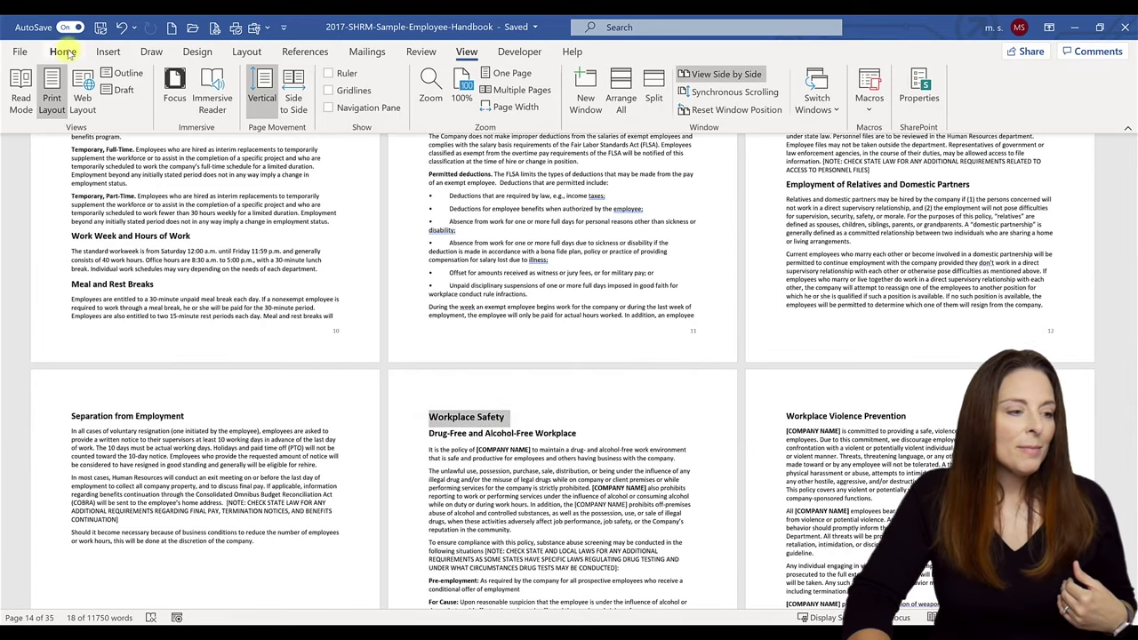
click(63, 52)
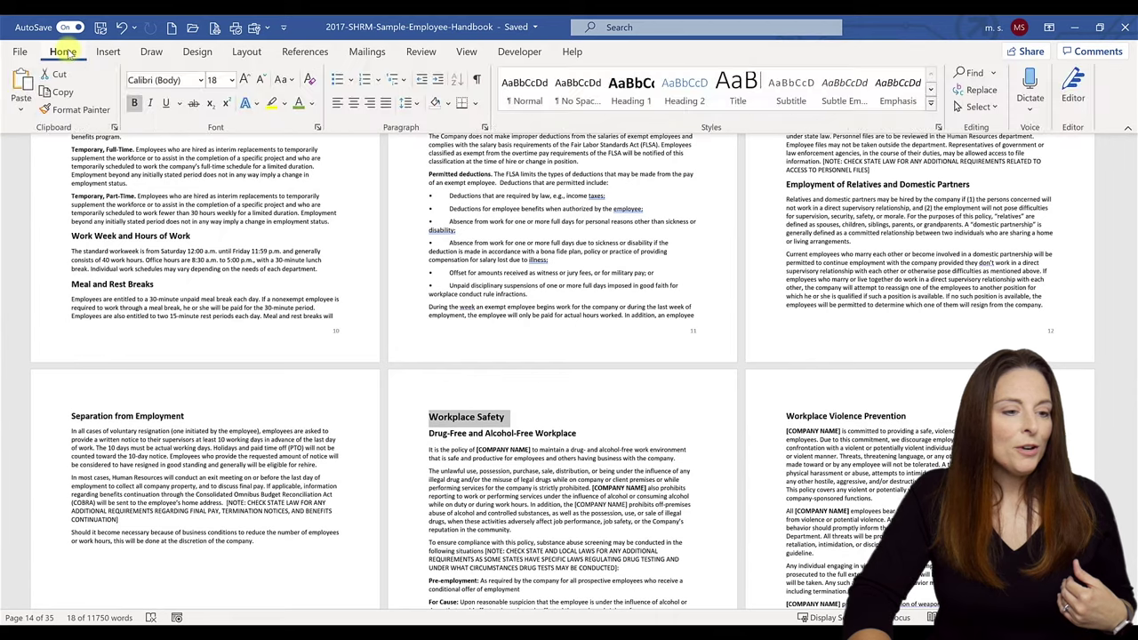
click(627, 101)
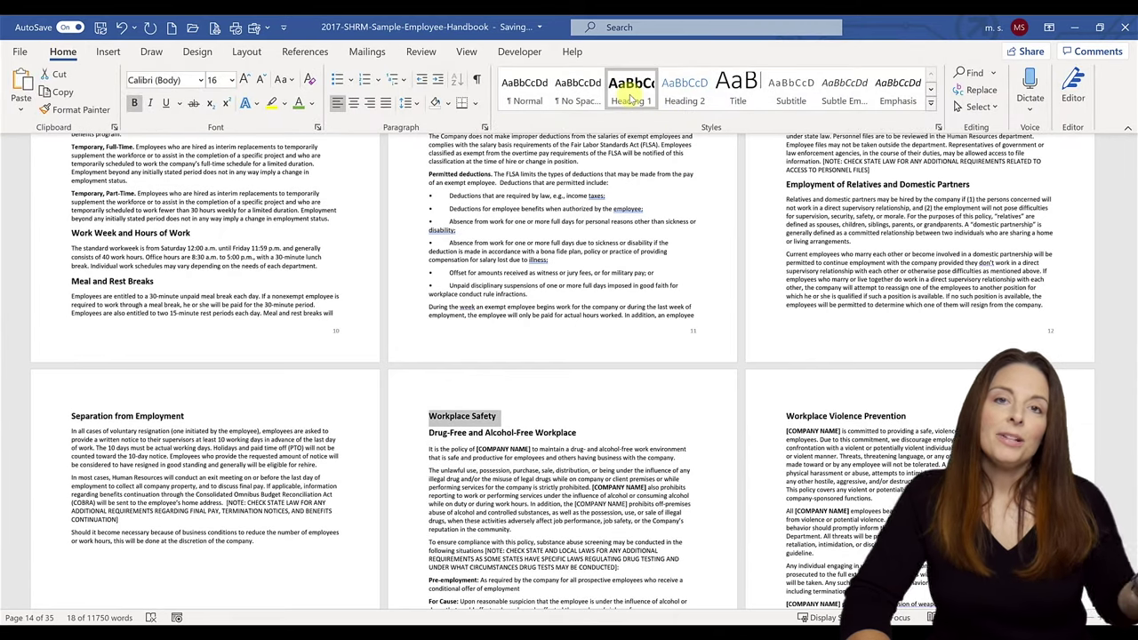
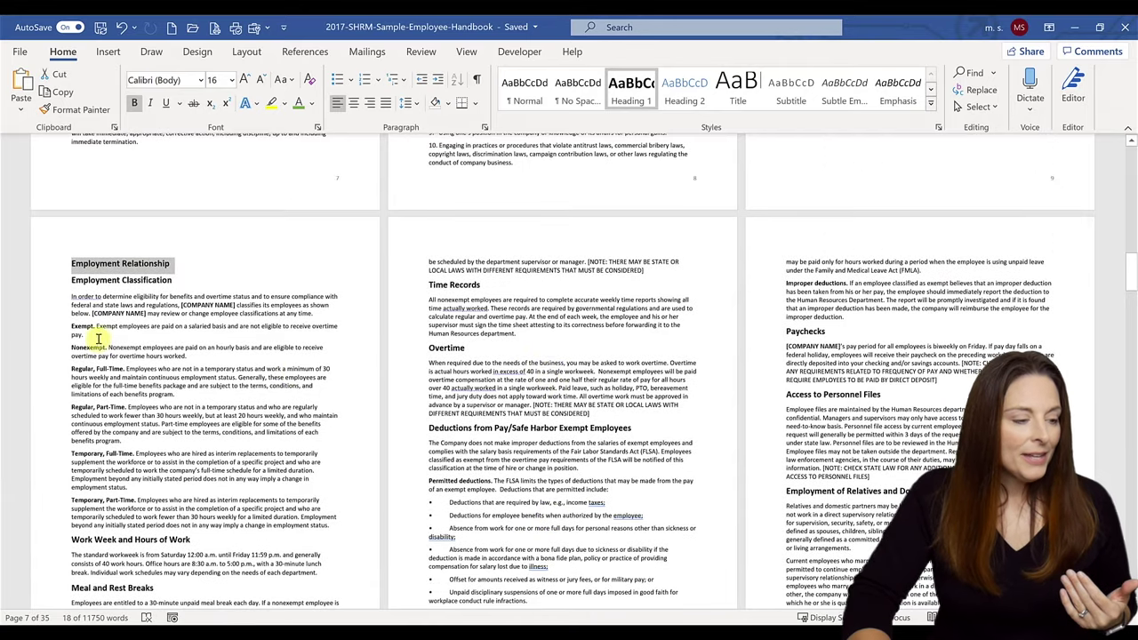
Update the Heading 2 style to match the existing formatting of the "Equal Opportunity" subheading on page 5
drag(71, 283, 176, 284)
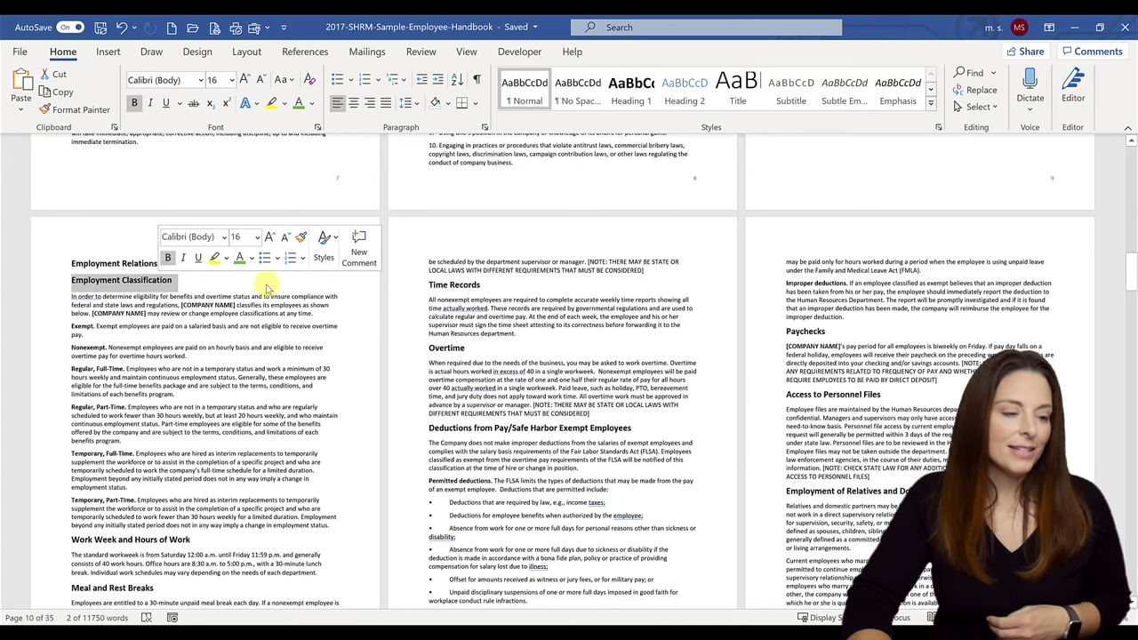
scroll(467, 303, up, 2)
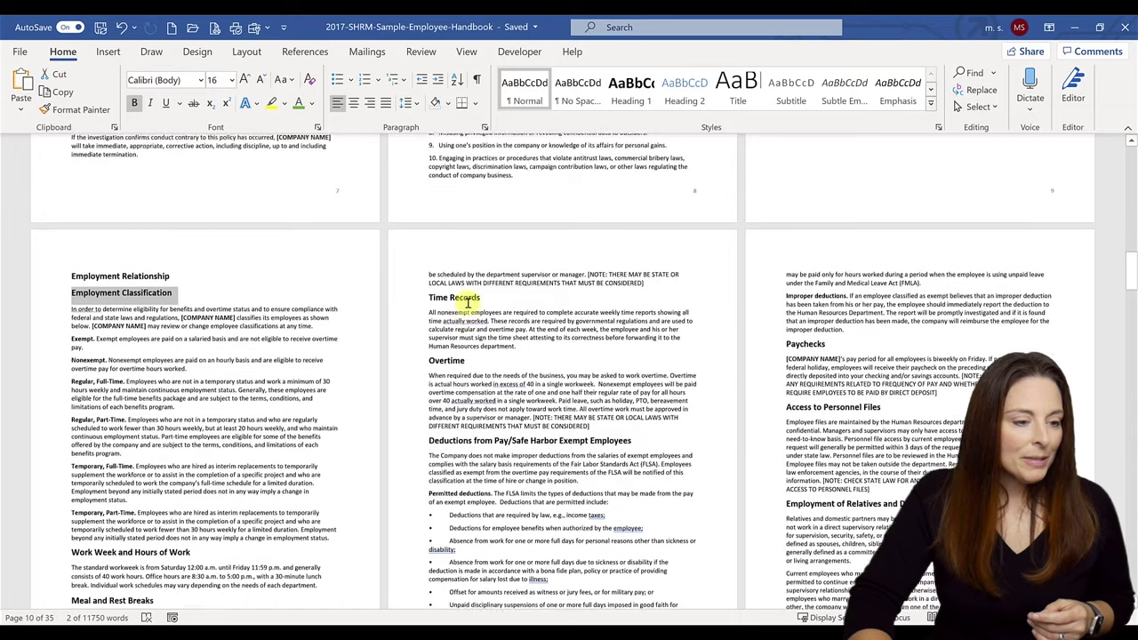
scroll(467, 305, up, 15)
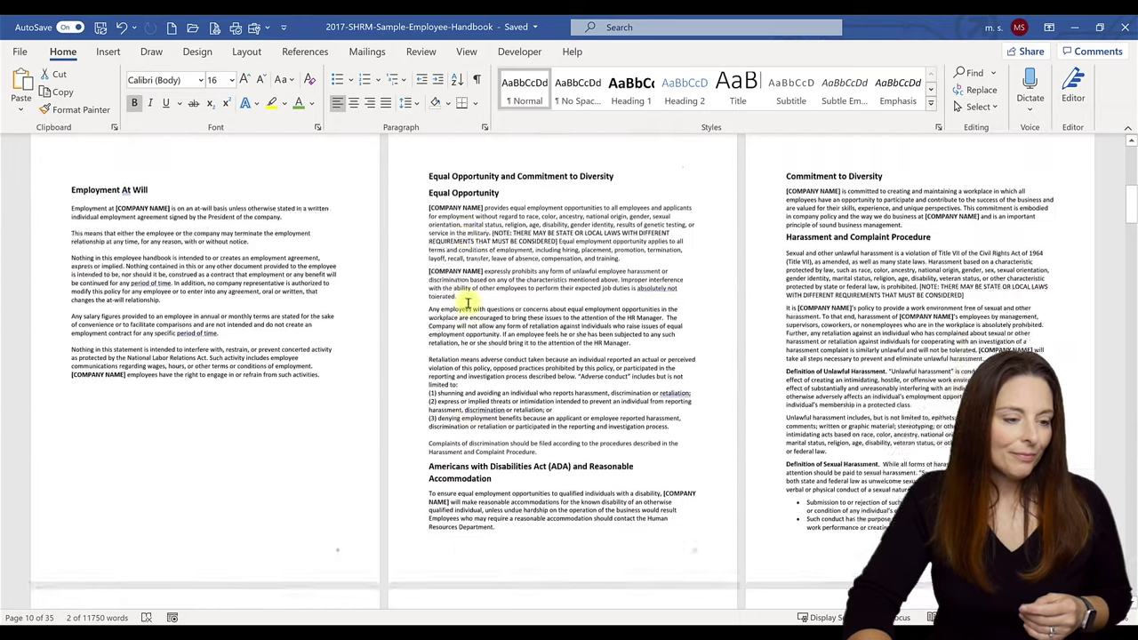
scroll(467, 302, up, 2)
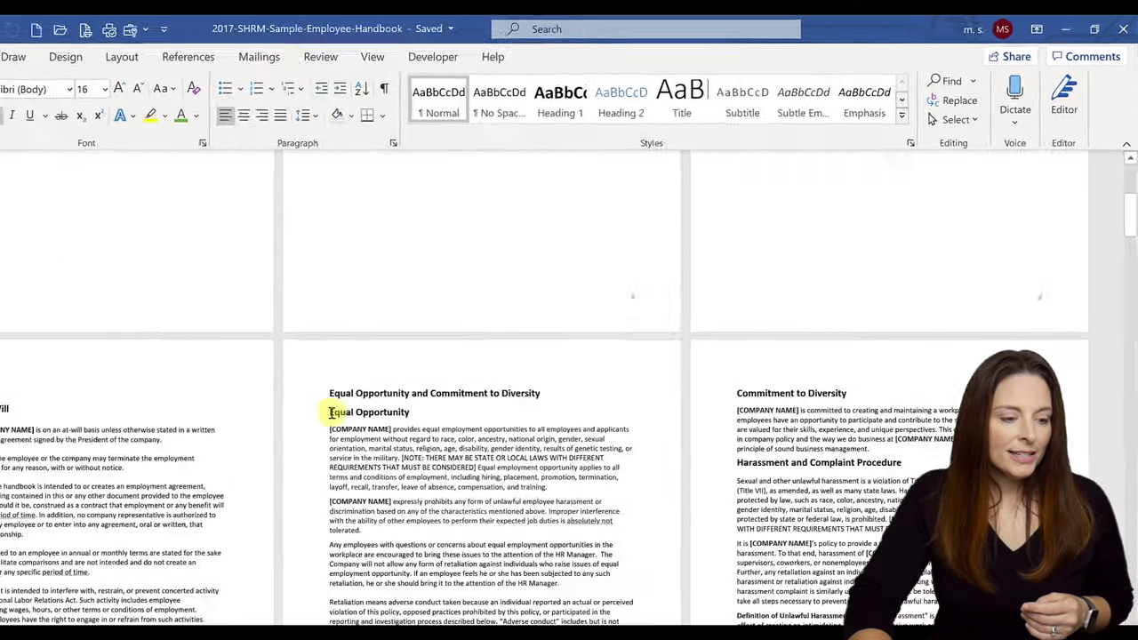
drag(430, 363, 492, 364)
drag(347, 442, 452, 443)
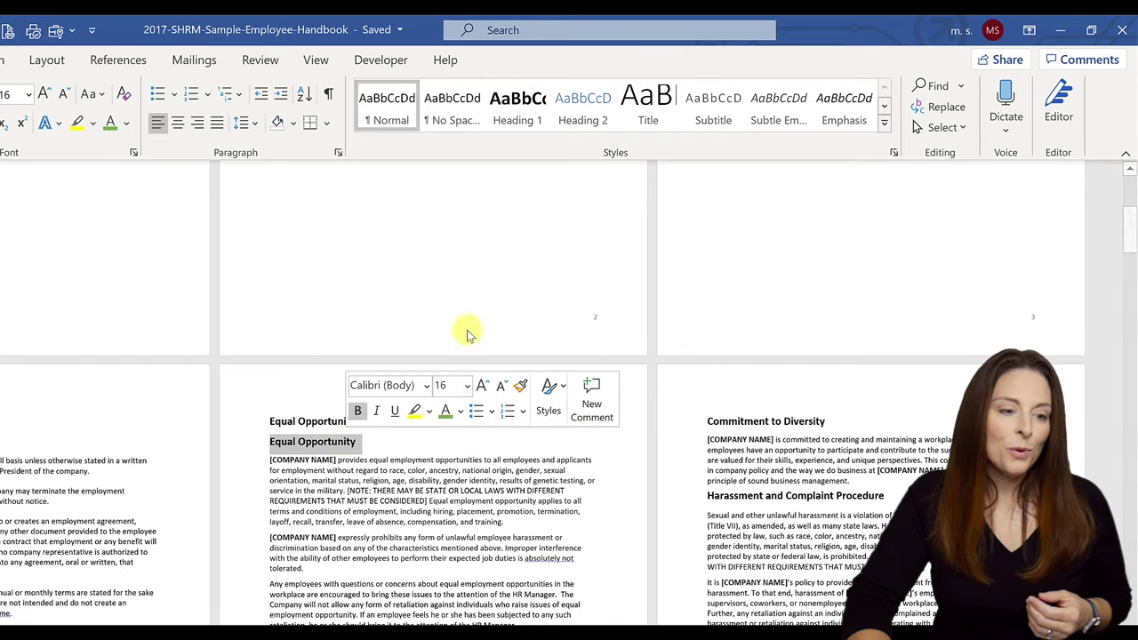
click(594, 107)
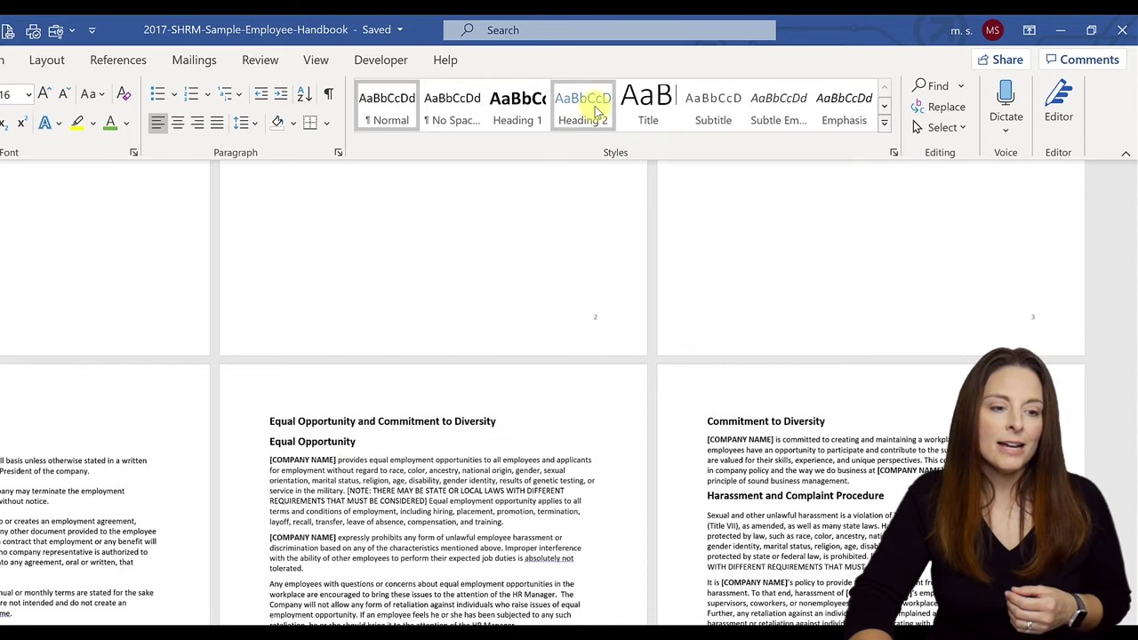
right_click(594, 108)
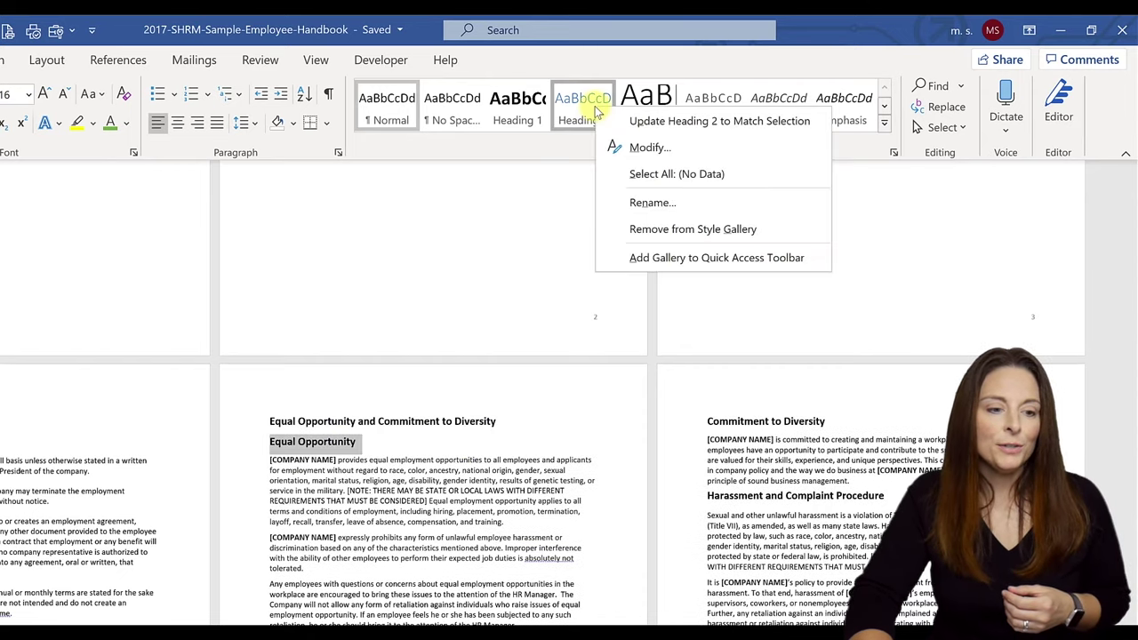
click(672, 121)
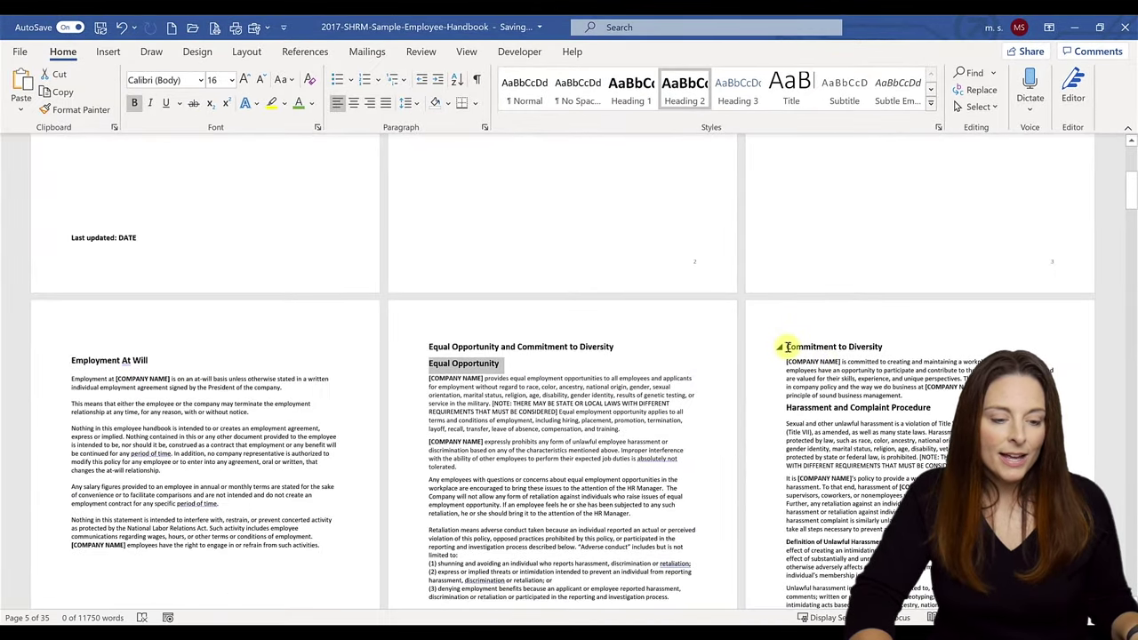
Apply Heading 2 to "Commitment to Diversity", "Harassment and Complaint Procedure", "Americans with Disabilities Act (ADA) and Reasonable Accommodation", "Conflicts of Interest" and "Employment Classification"
drag(788, 347, 883, 347)
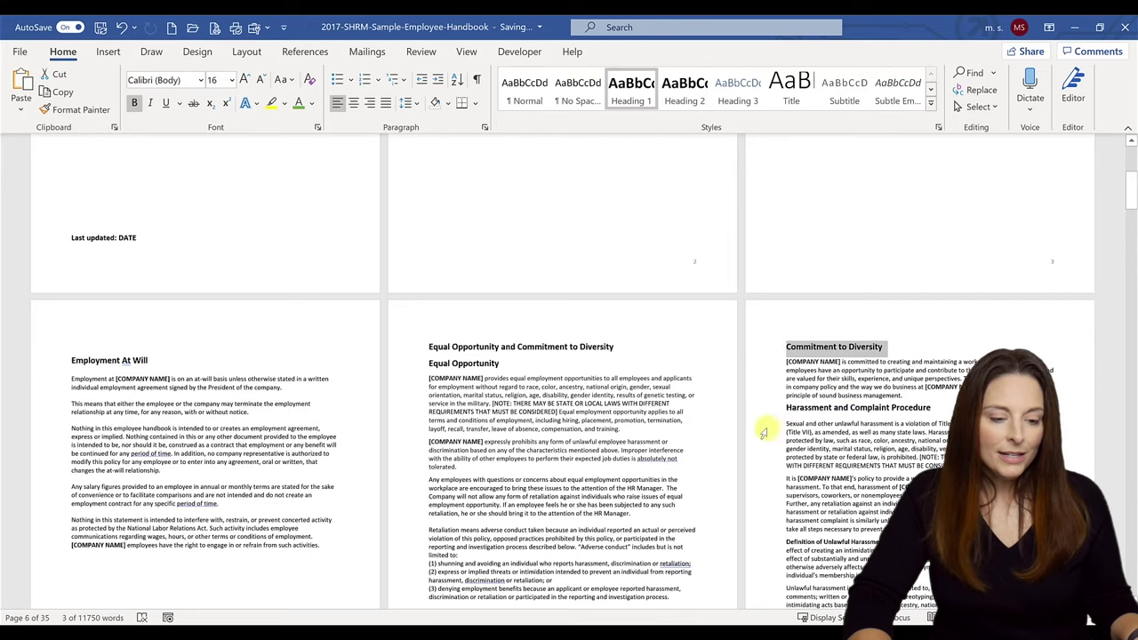
drag(786, 408, 910, 407)
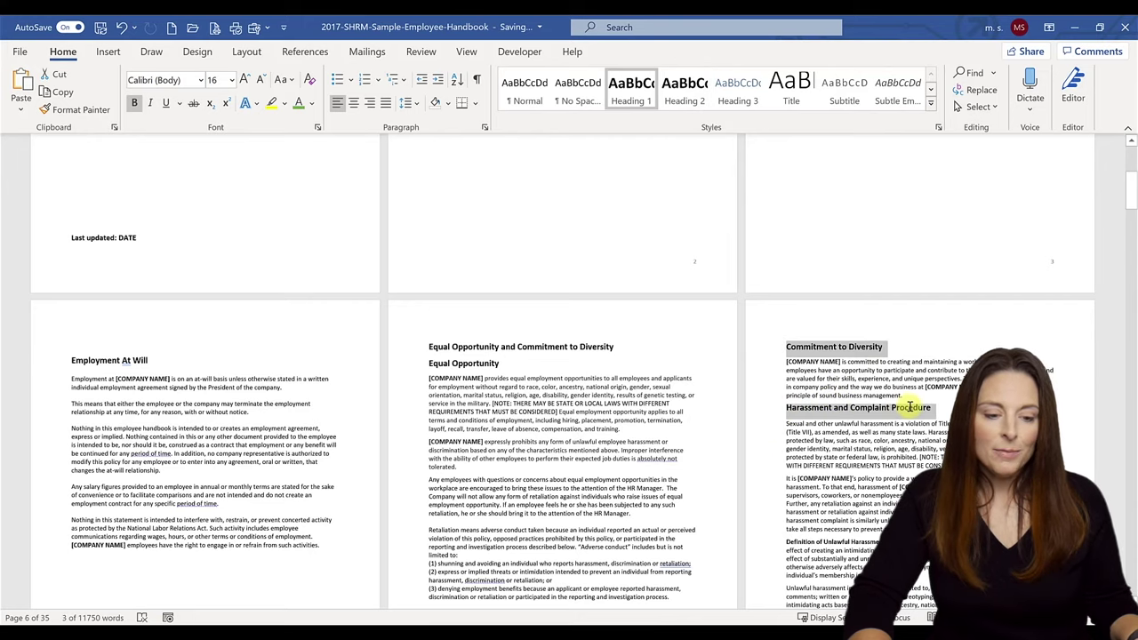
scroll(796, 471, down, 5)
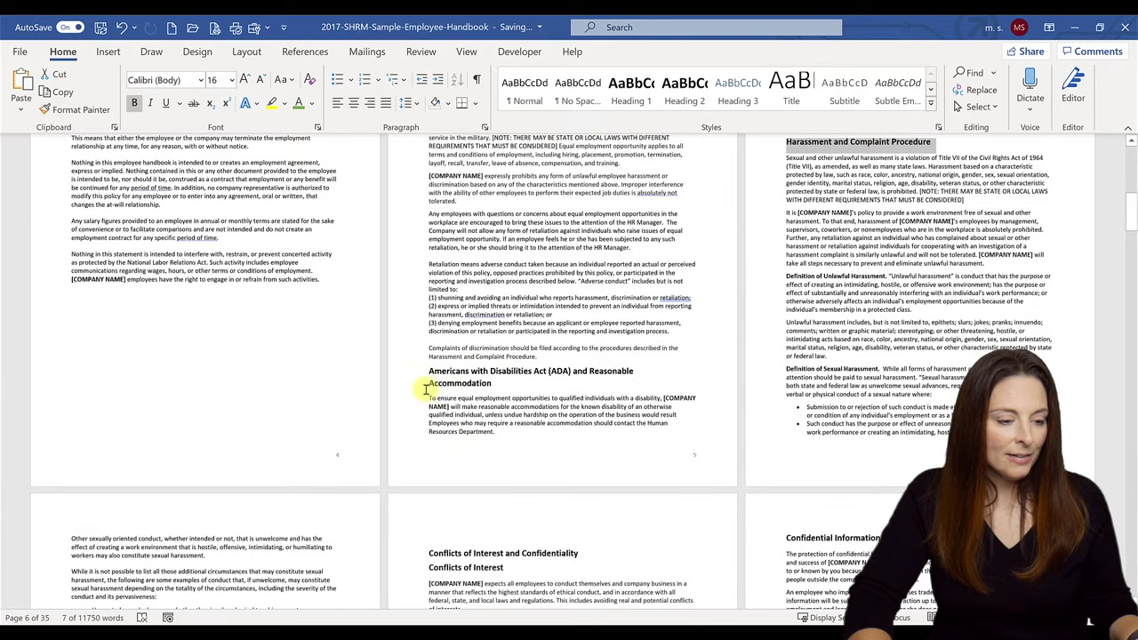
drag(429, 372, 491, 383)
scroll(460, 427, down, 6)
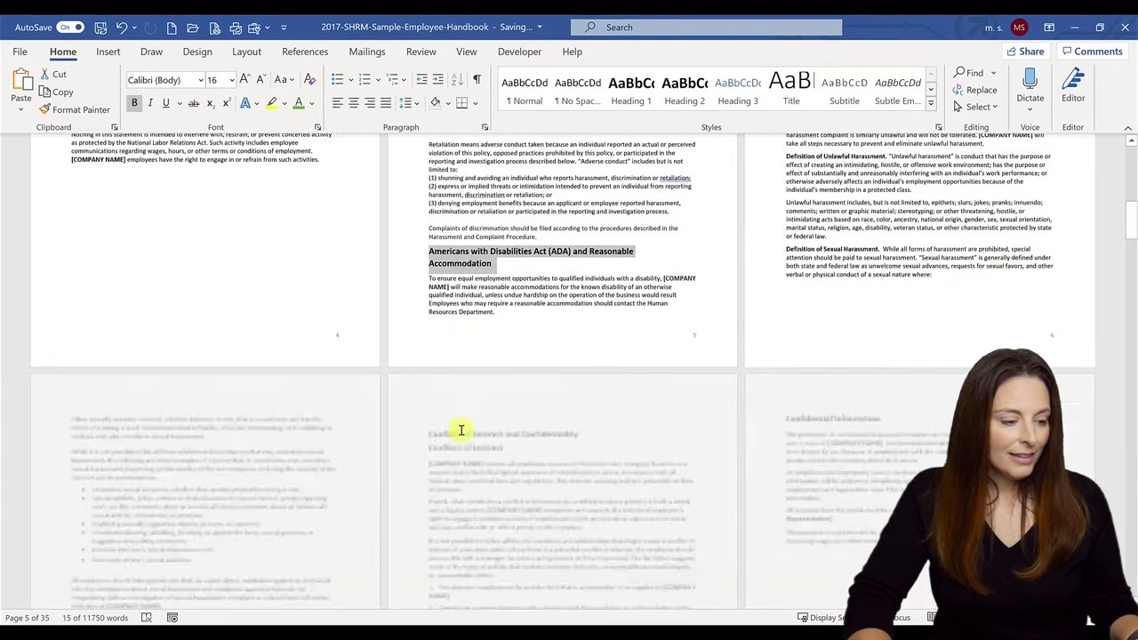
drag(429, 261, 492, 261)
scroll(578, 356, down, 6)
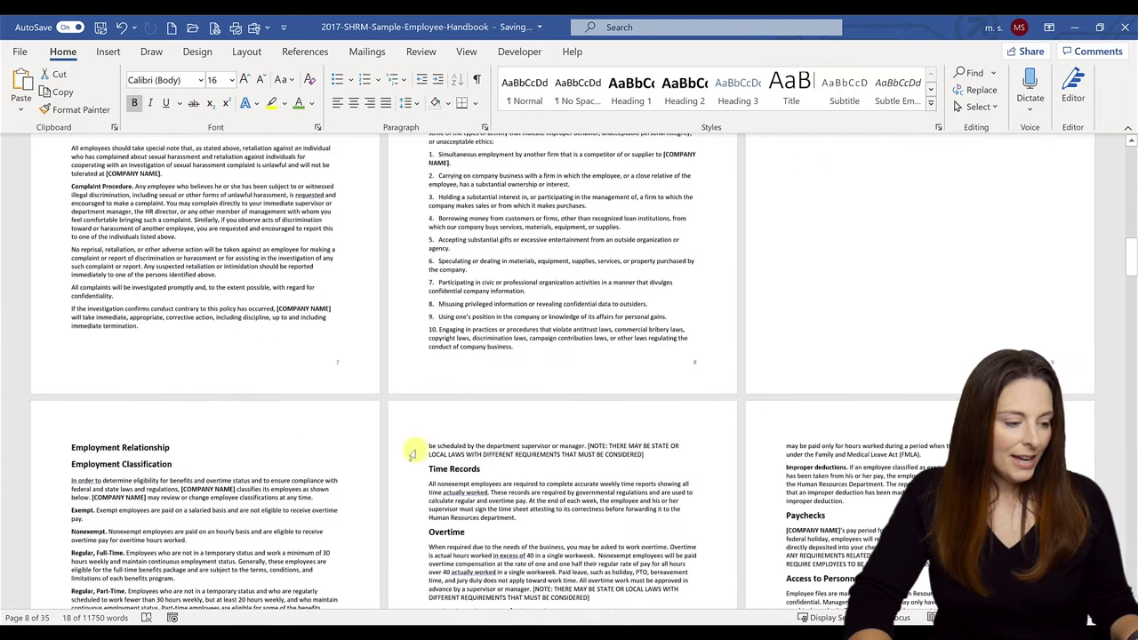
drag(70, 382, 166, 384)
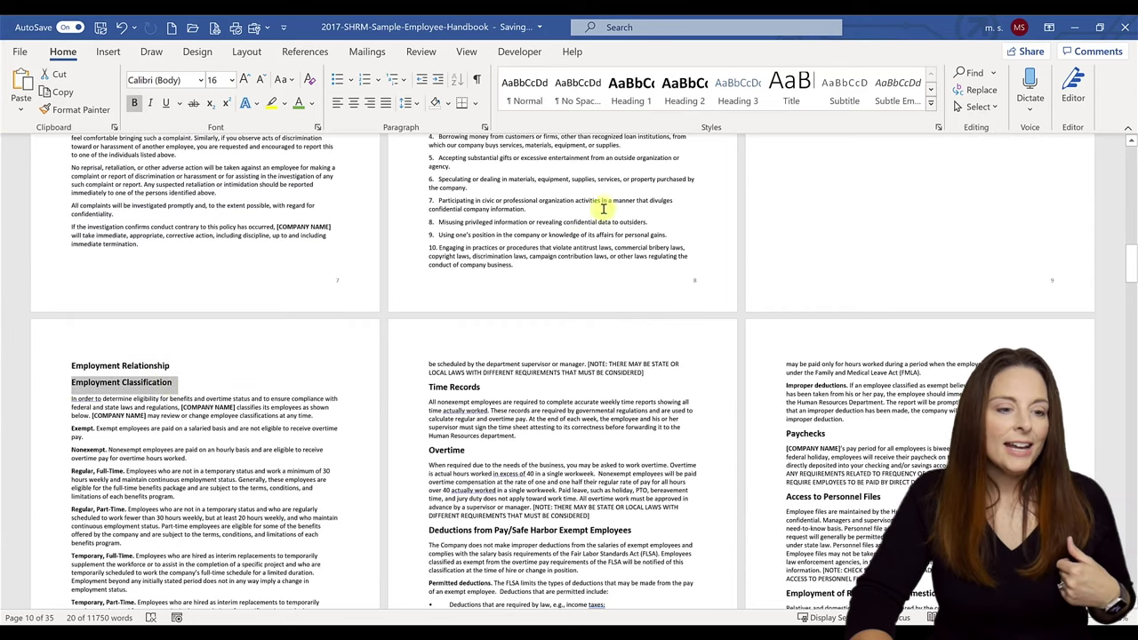
click(683, 96)
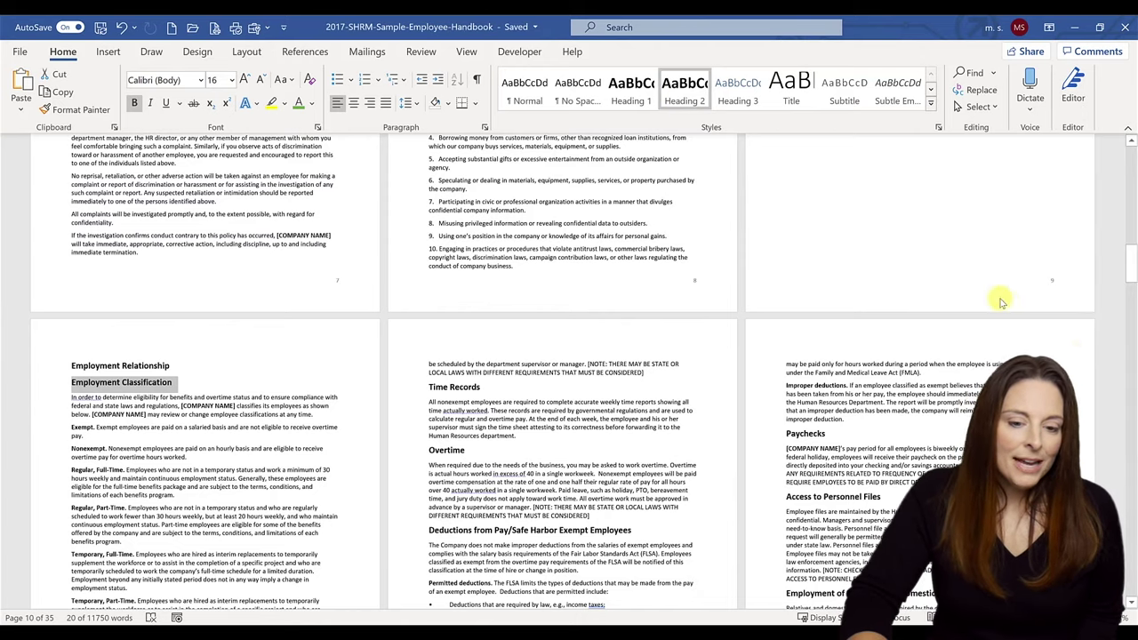
Return to the one-page view and go to the blank page after the Welcome page
click(1132, 235)
drag(1132, 236, 1134, 162)
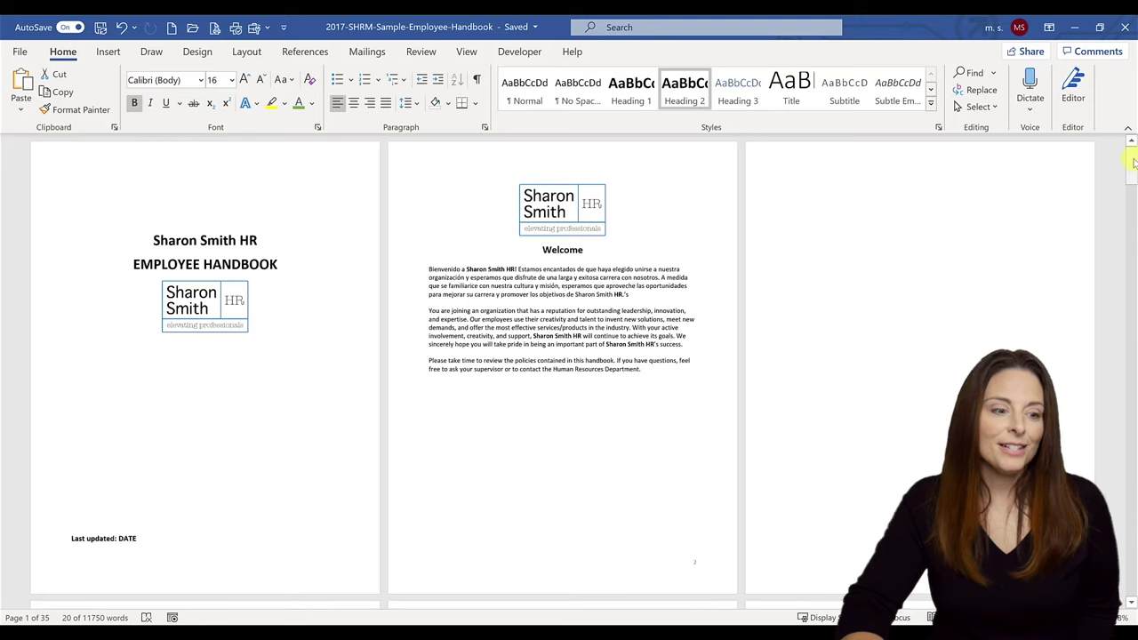
click(462, 53)
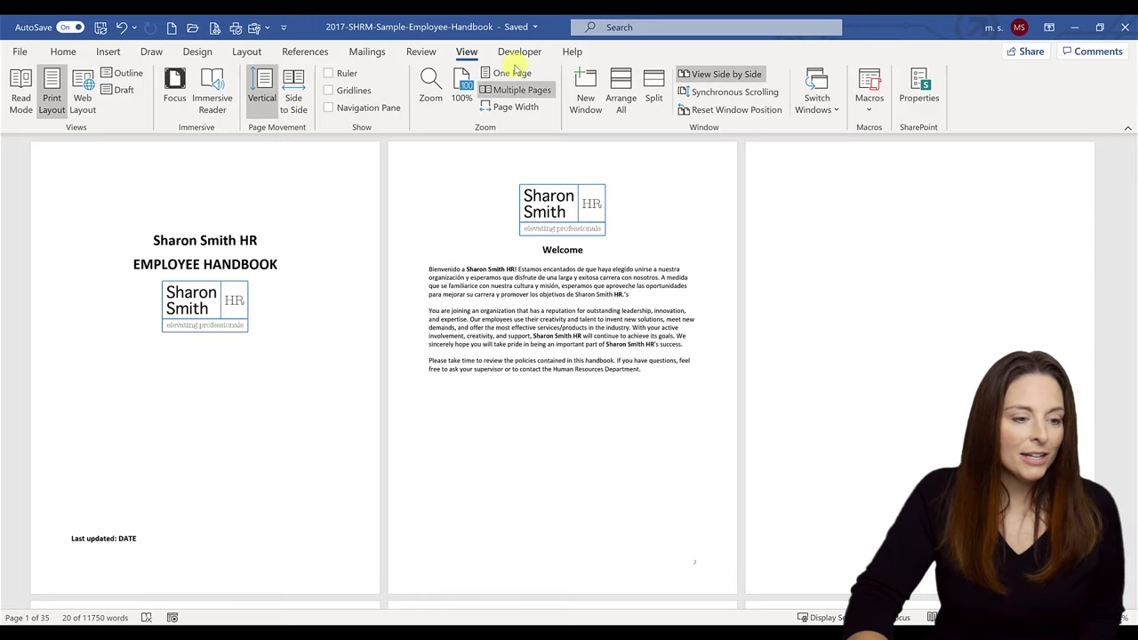
click(516, 75)
scroll(604, 259, down, 5)
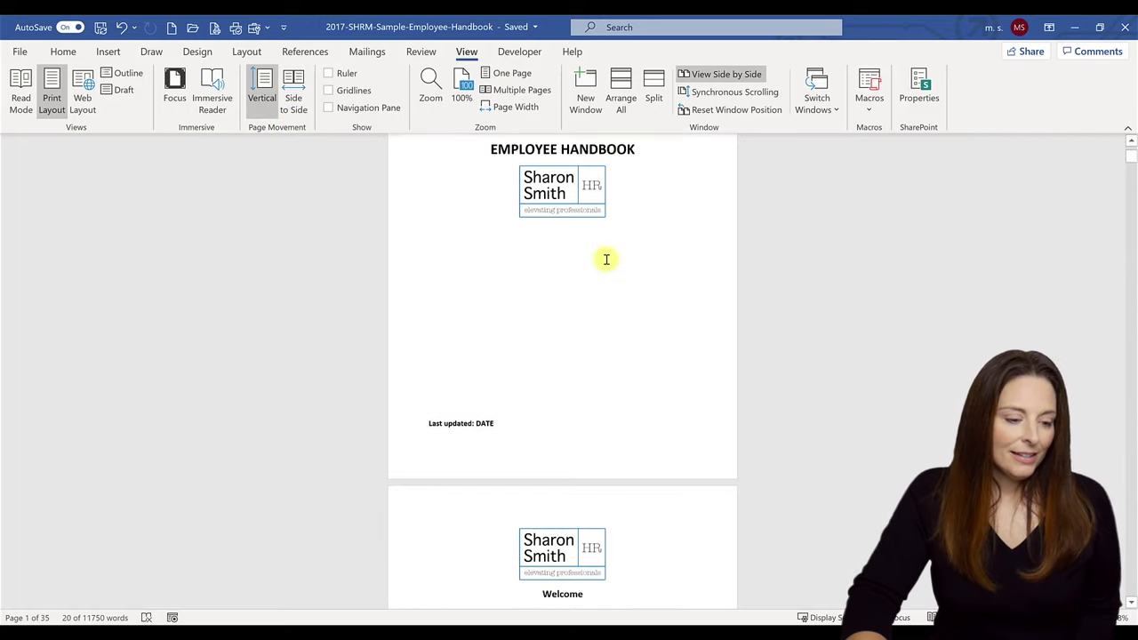
scroll(606, 258, down, 10)
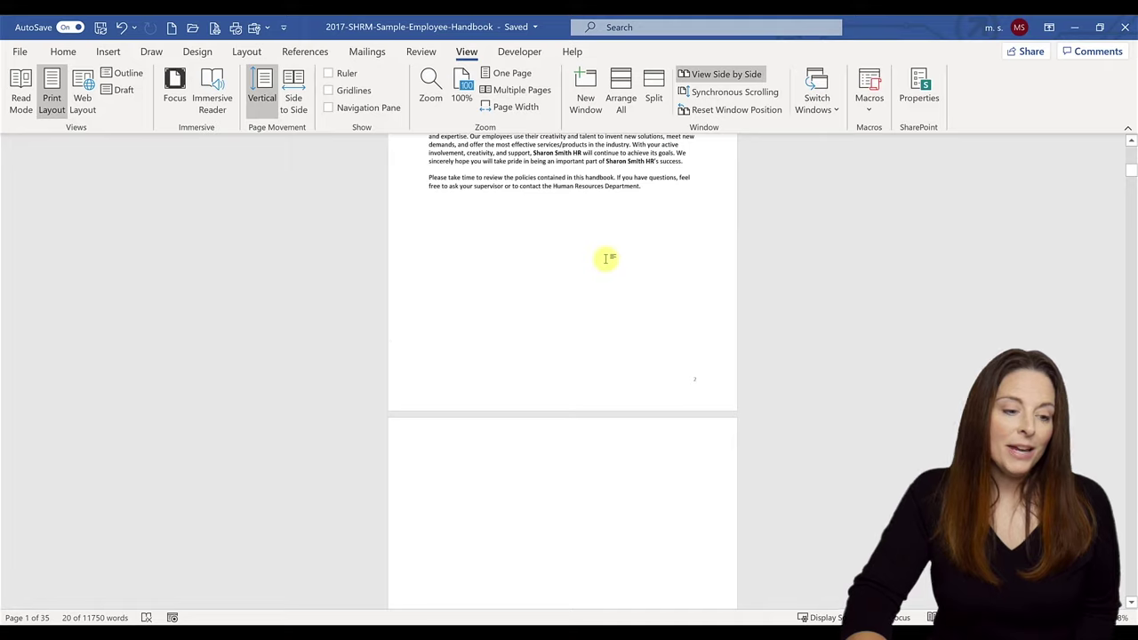
Insert an Automatic Table 1 table of contents on the blank page 3
scroll(552, 308, down, 3)
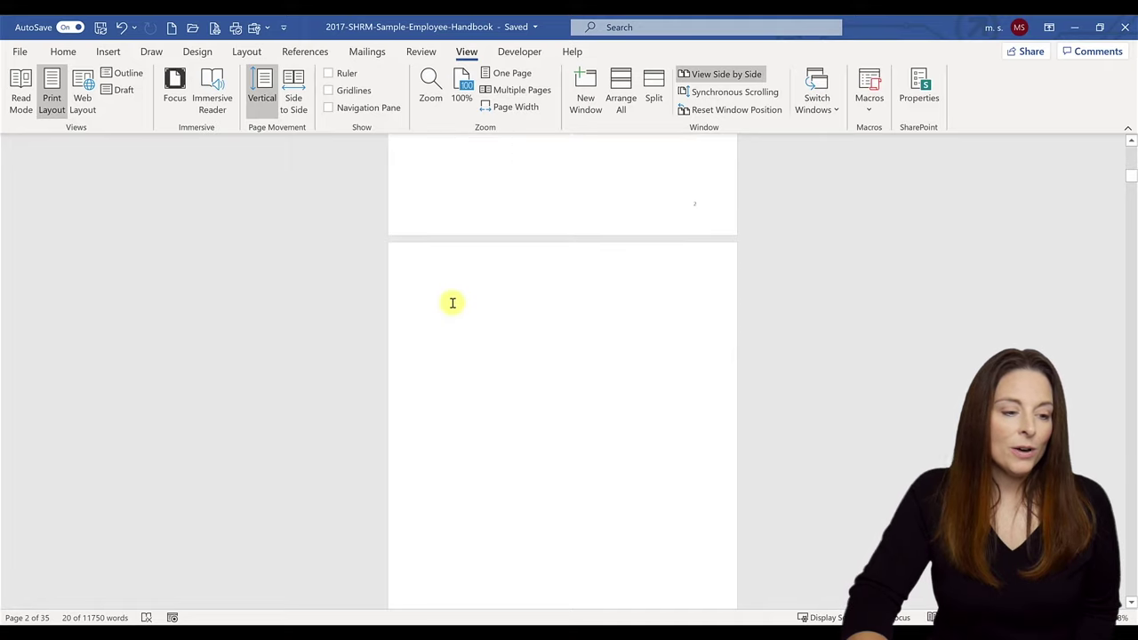
click(561, 306)
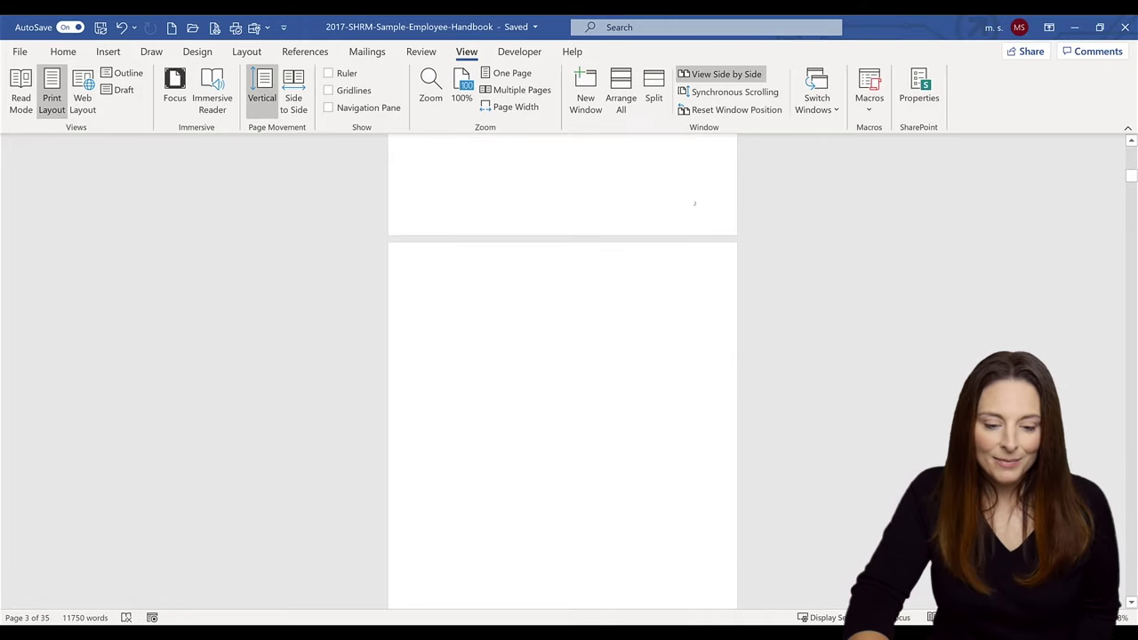
scroll(562, 374, up, 3)
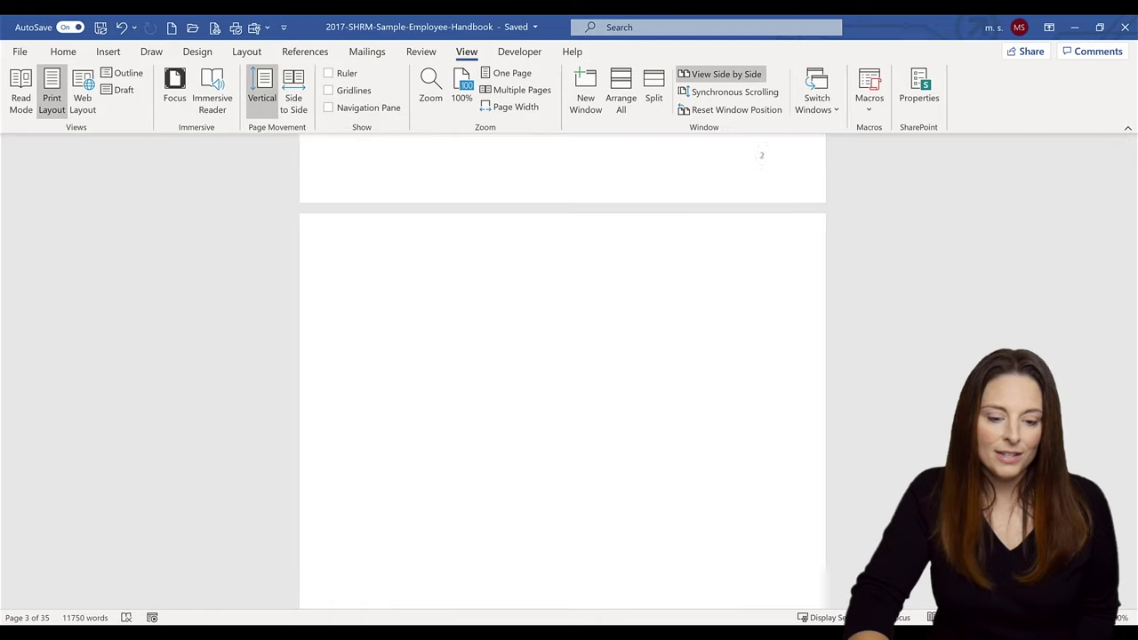
scroll(370, 333, up, 1)
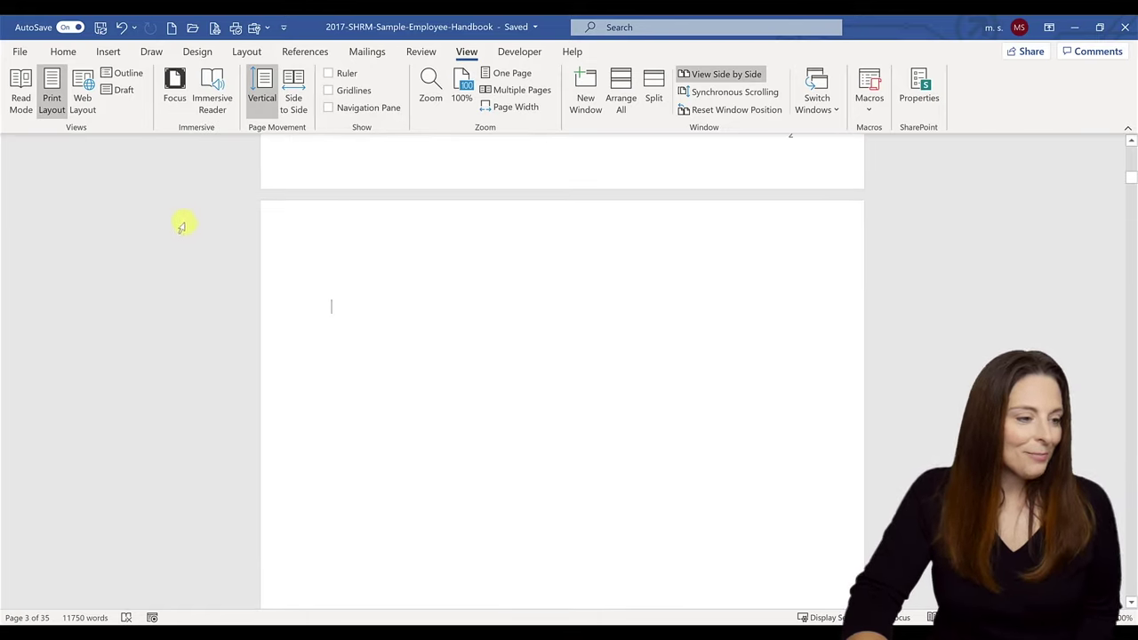
click(422, 52)
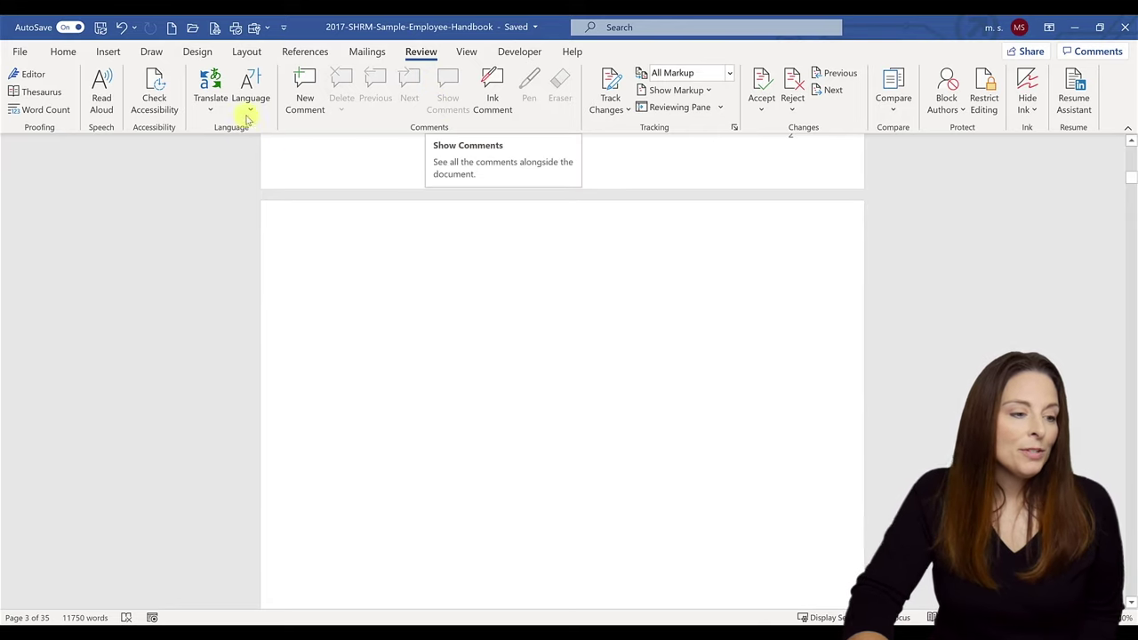
click(305, 51)
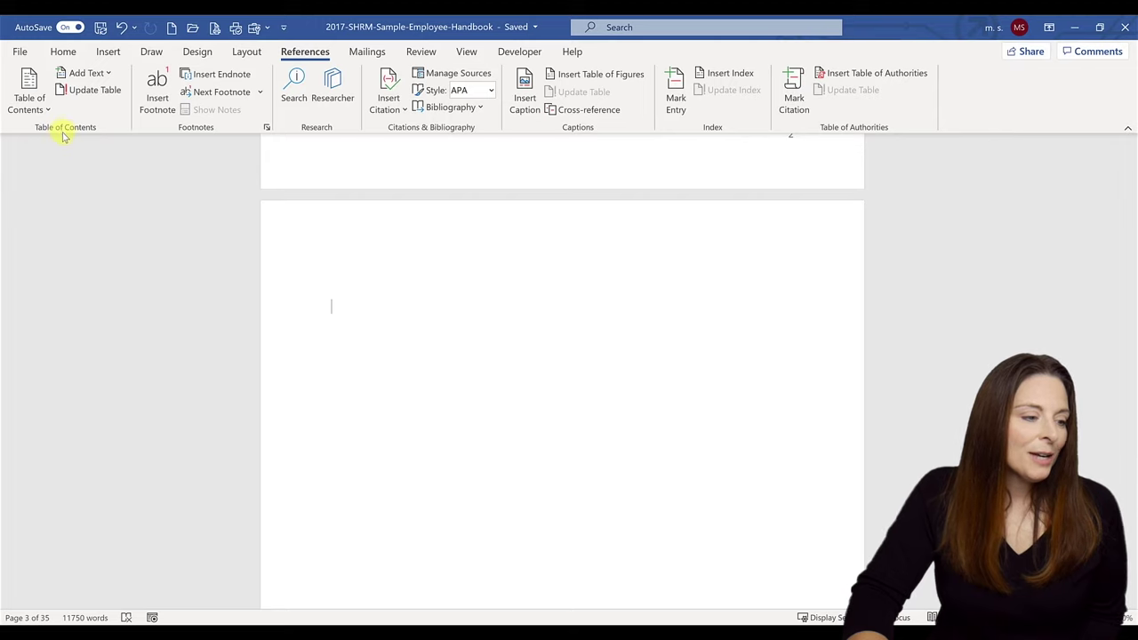
click(44, 111)
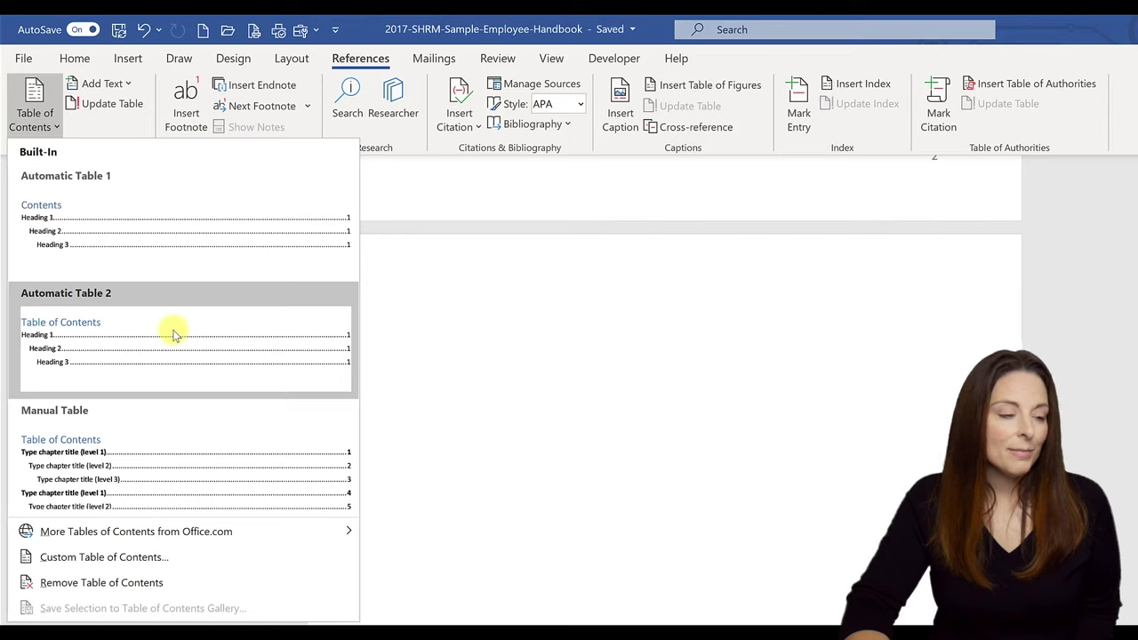
click(152, 248)
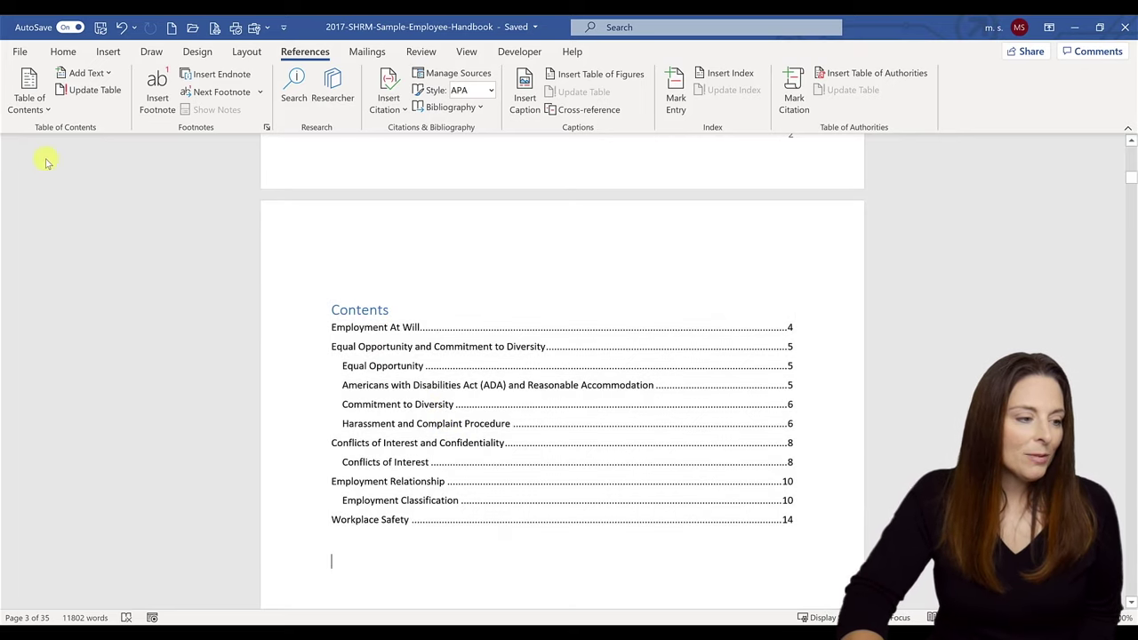
Customize the table of contents with a solid underline tab leader and replace the existing table
click(41, 111)
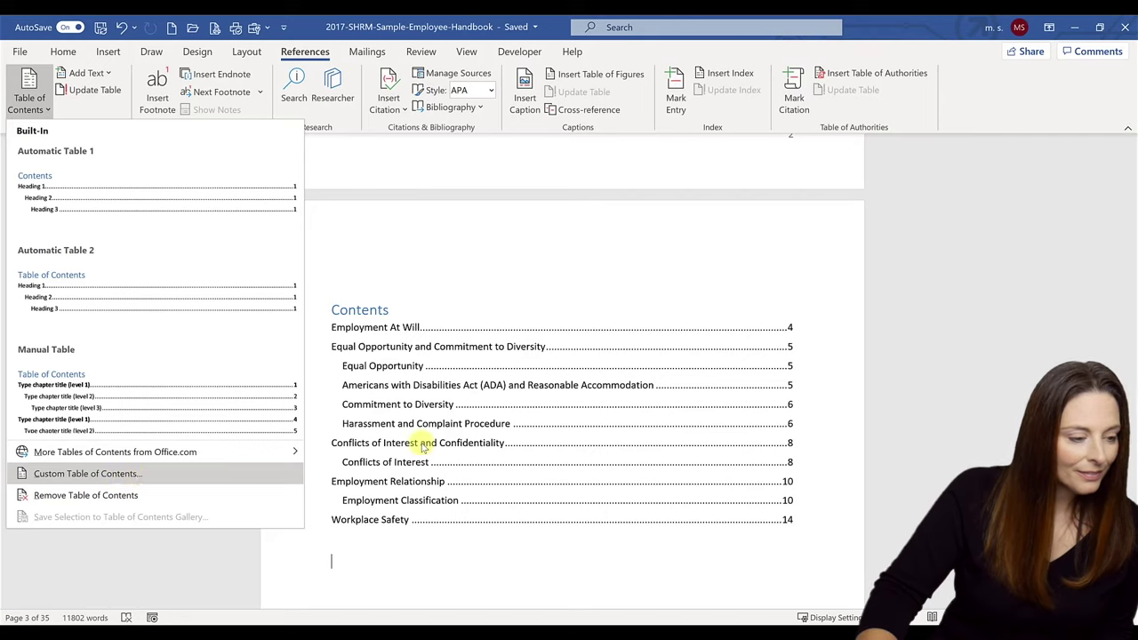
click(405, 405)
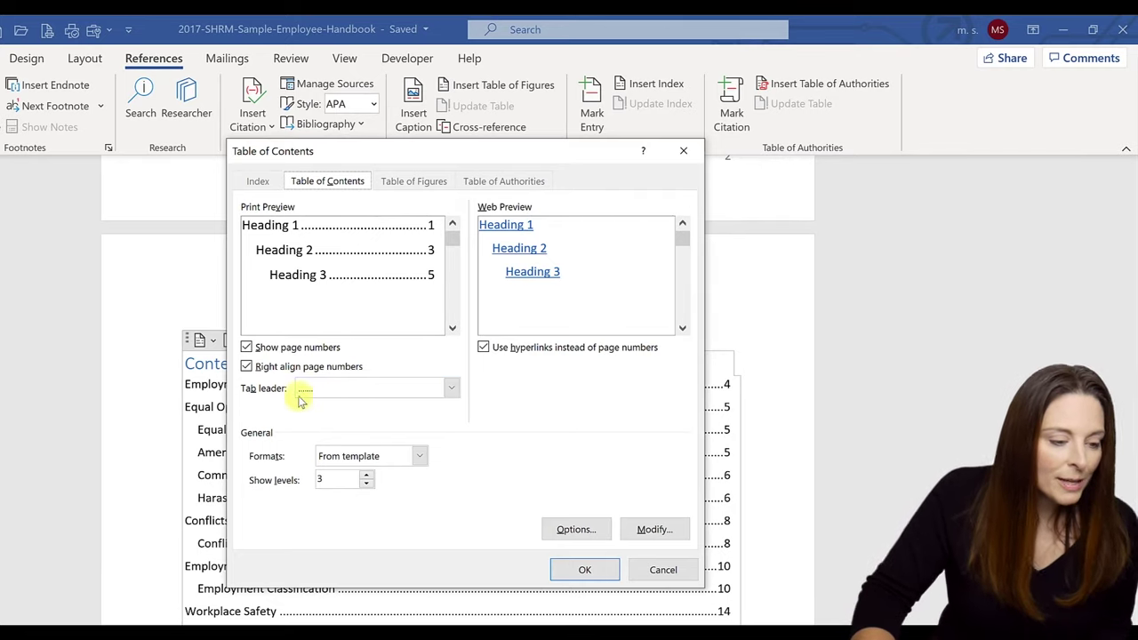
click(452, 391)
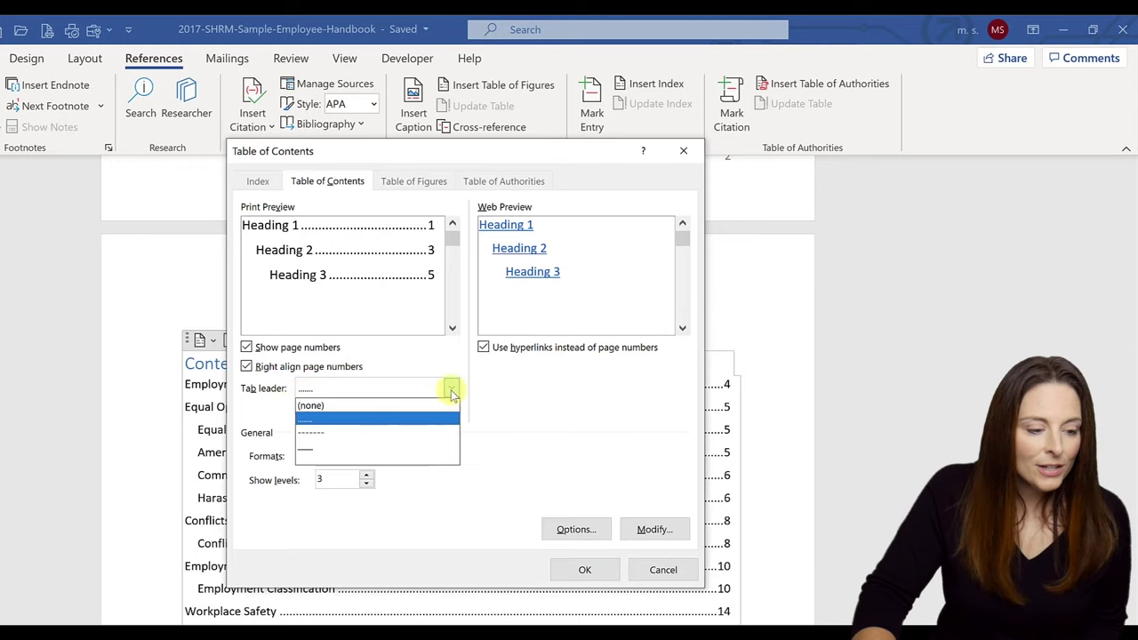
click(353, 447)
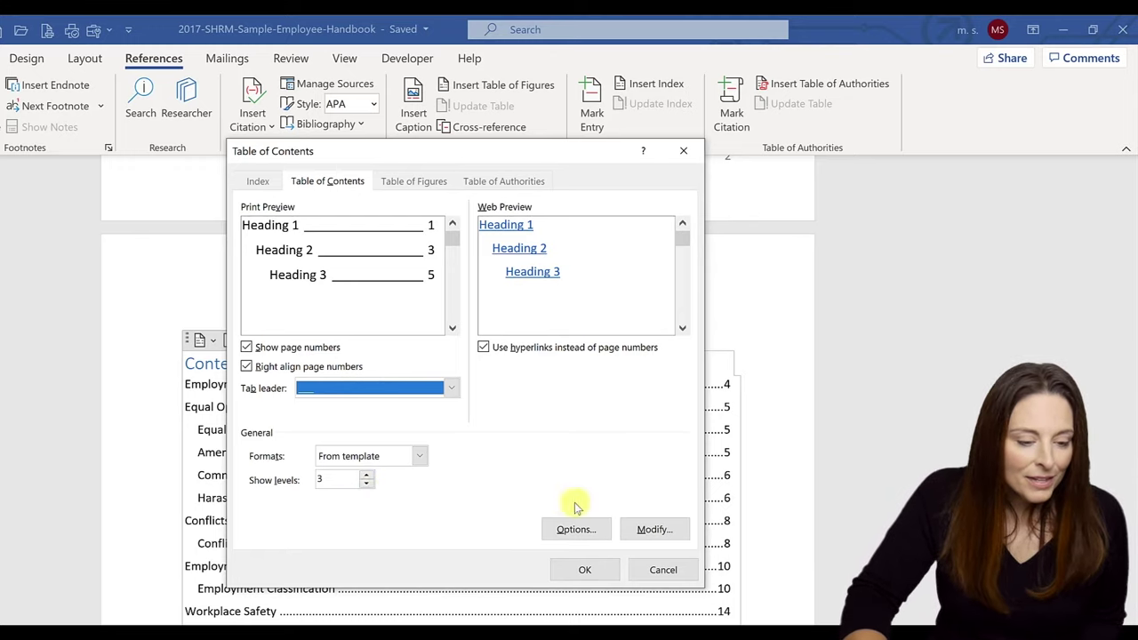
click(587, 572)
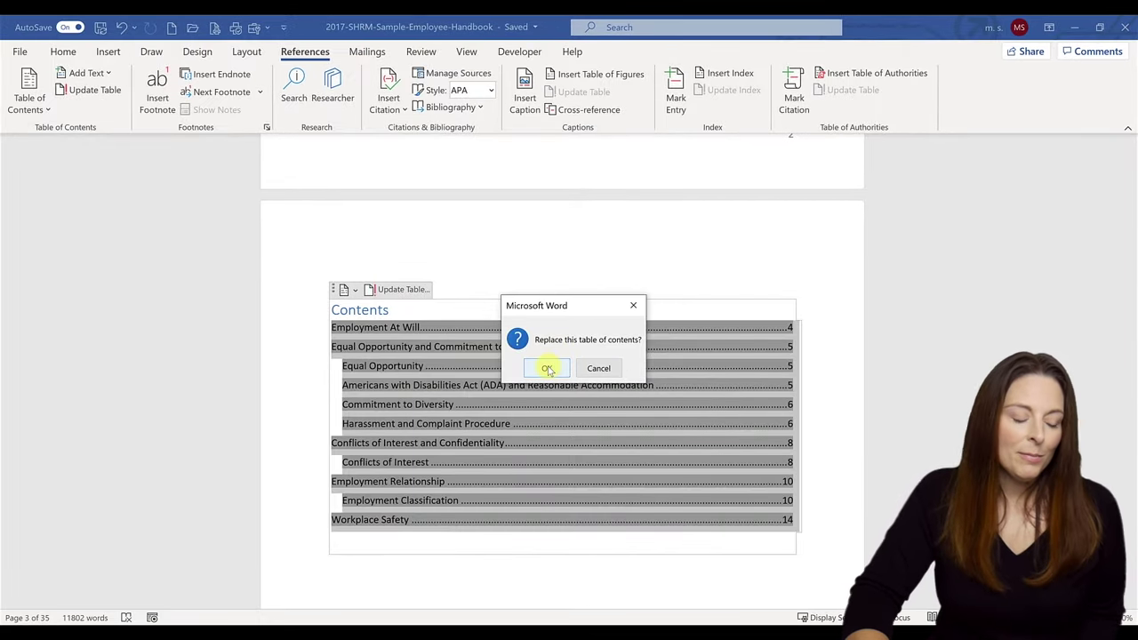
click(549, 367)
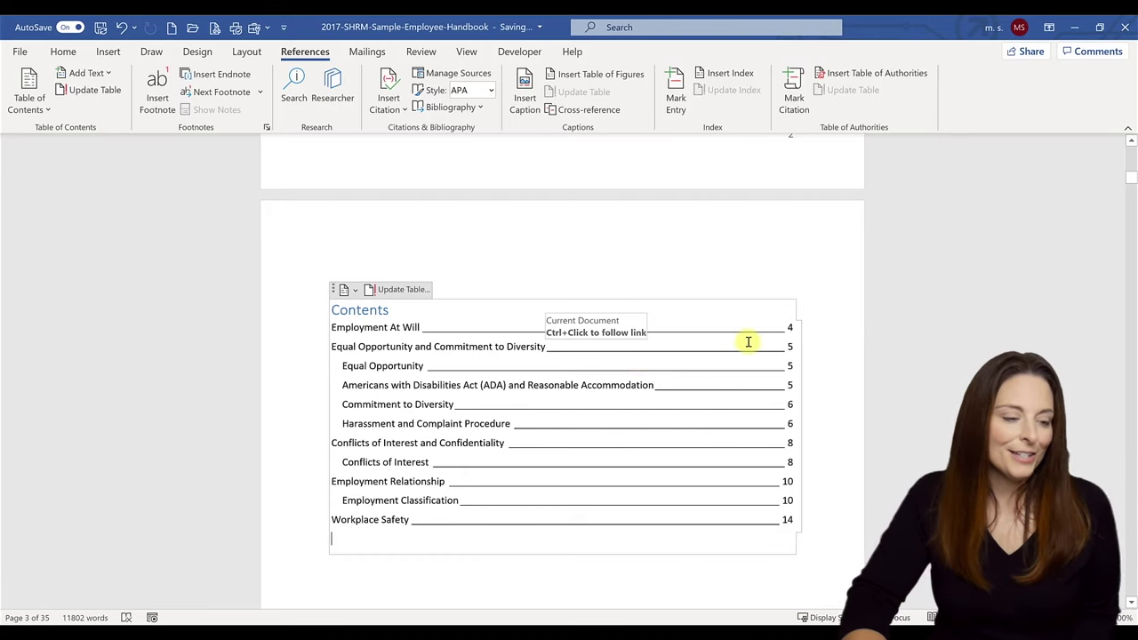
click(463, 568)
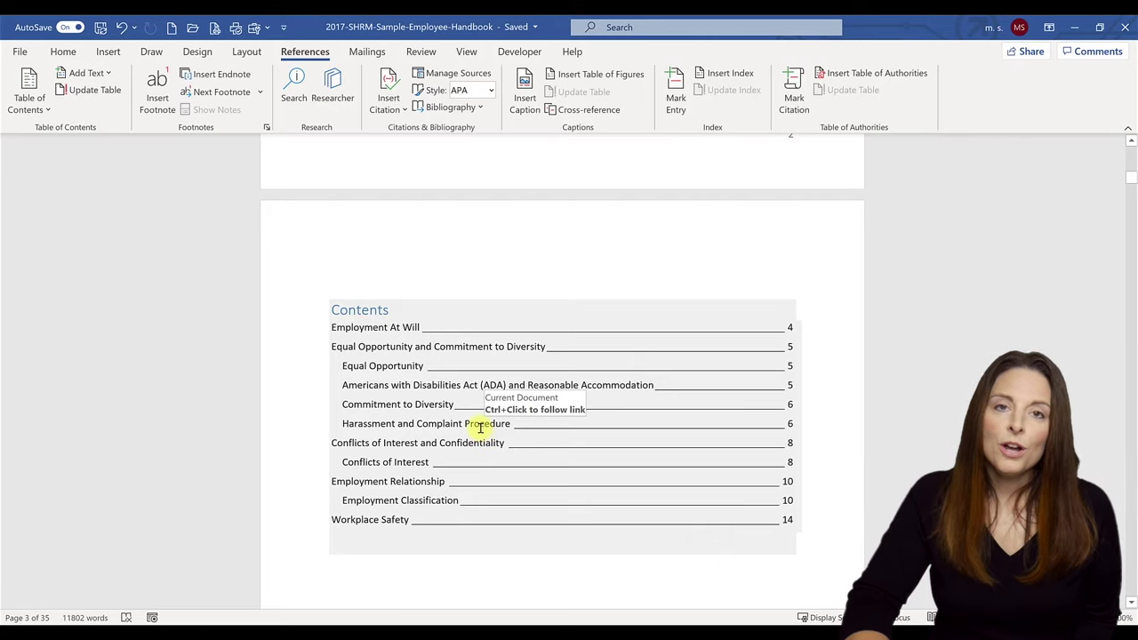
Append "– Please Read" to the "Employment At Will" heading on page 4
scroll(480, 427, down, 5)
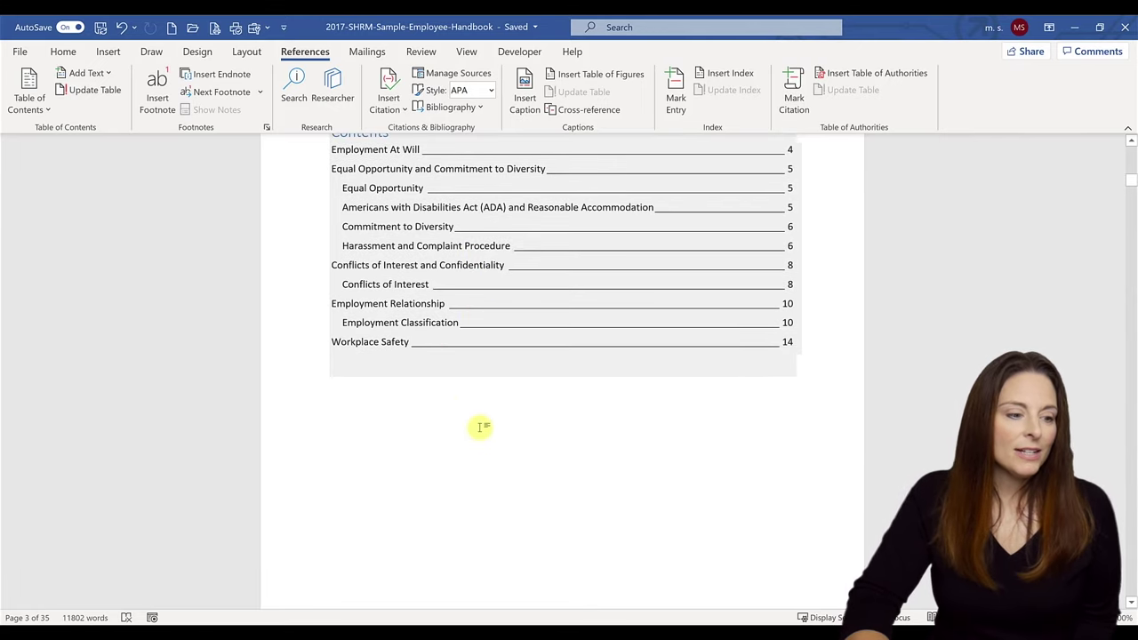
scroll(480, 427, up, 1)
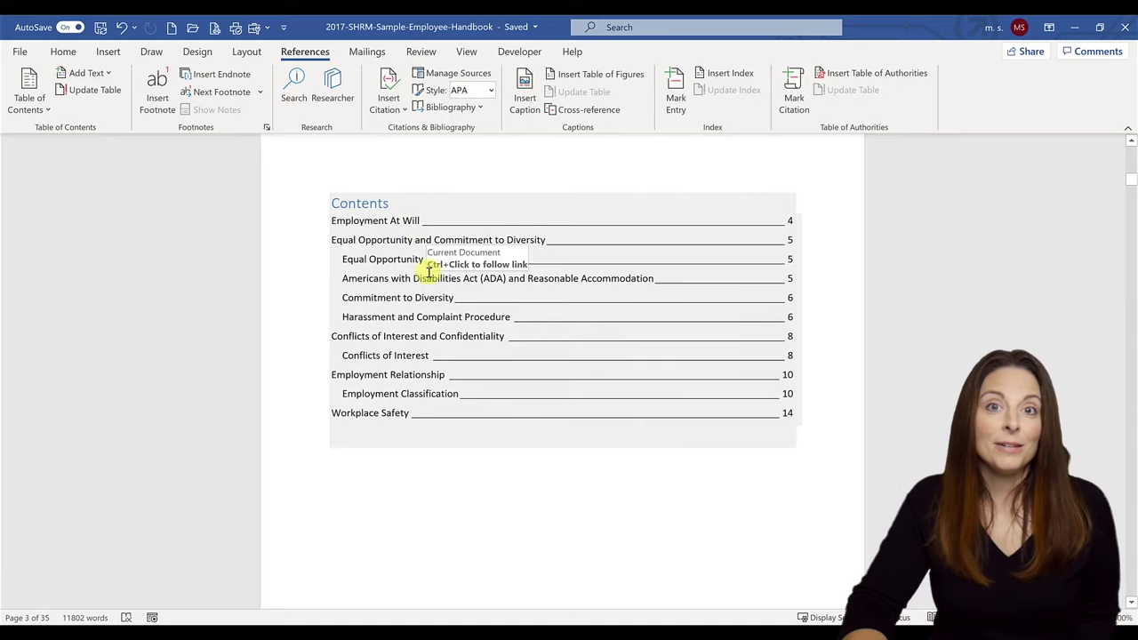
scroll(437, 304, down, 5)
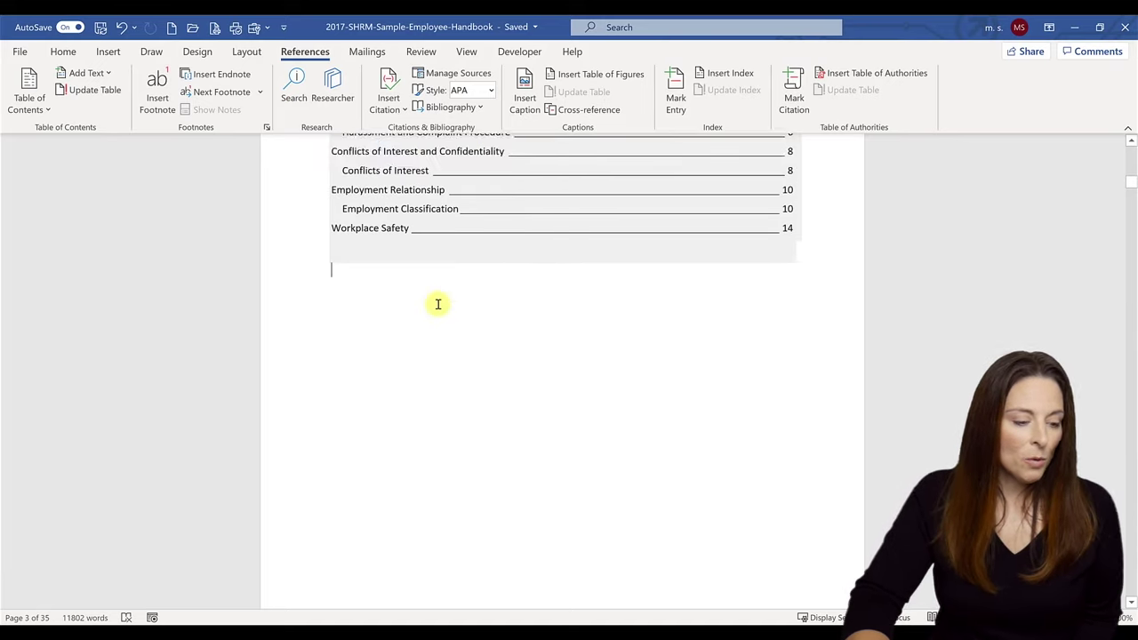
scroll(438, 304, down, 7)
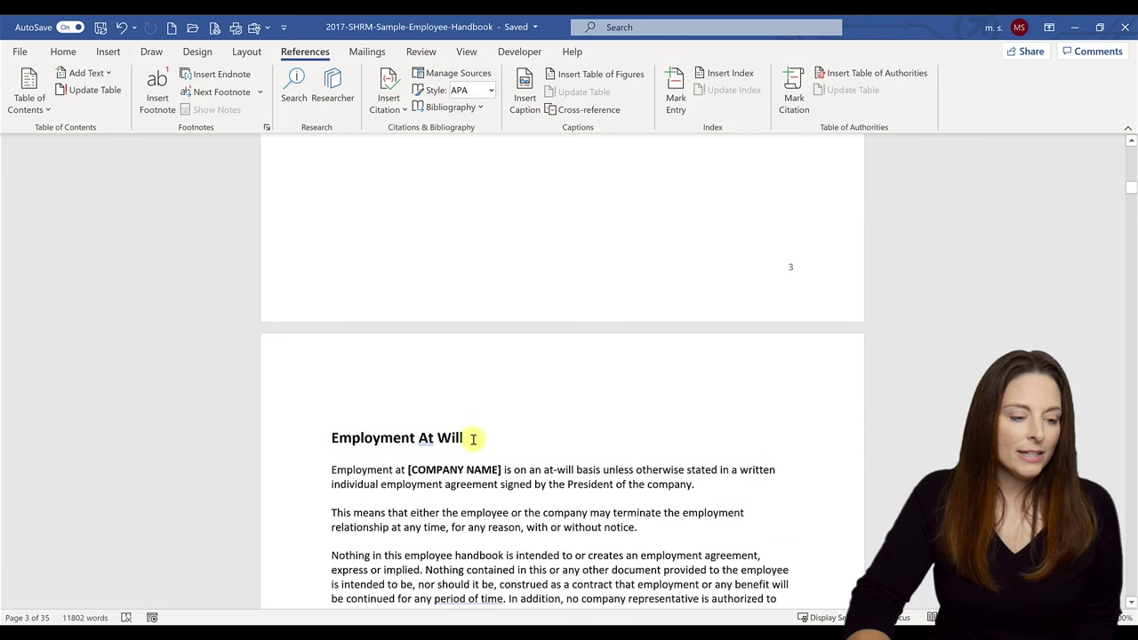
click(512, 426)
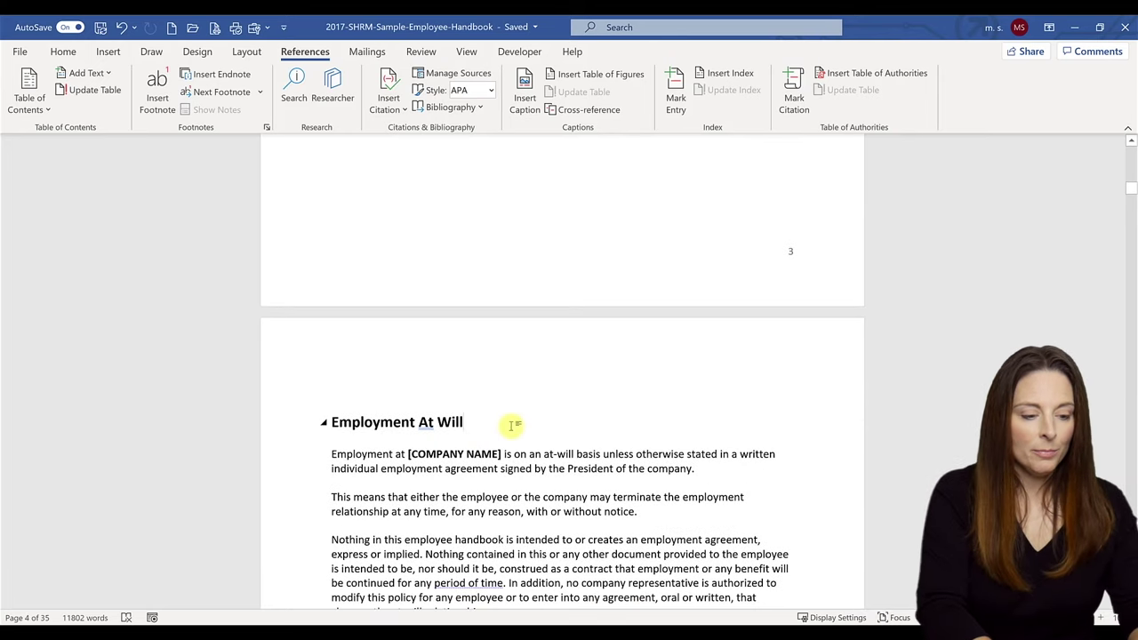
text(- Please REa)
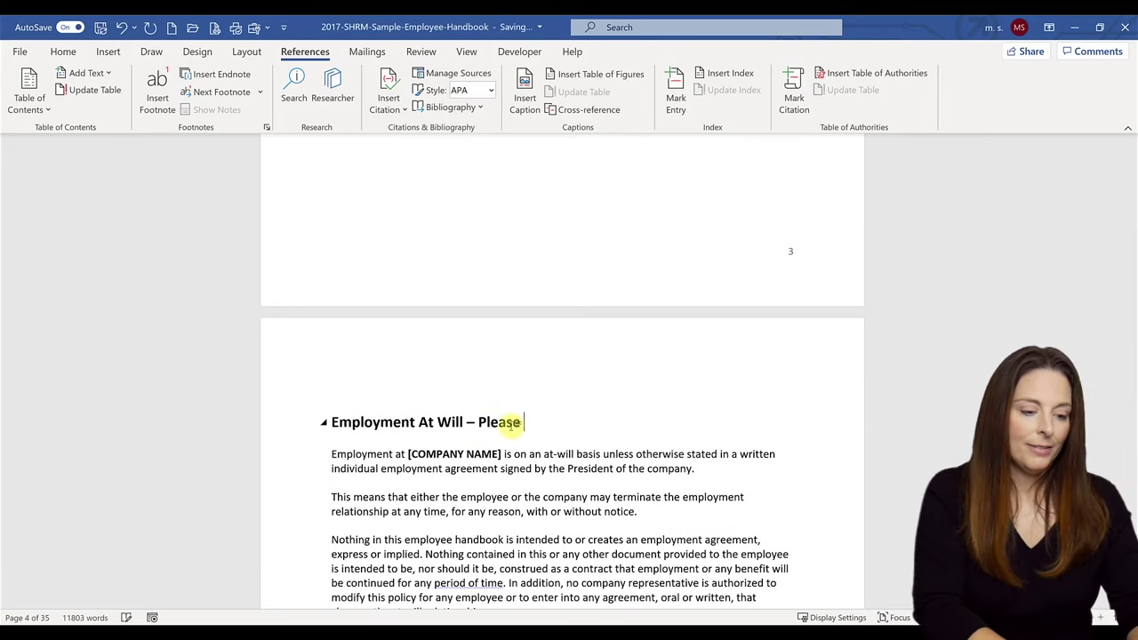
key(BackSpace)
key(BackSpace)
text(ead)
scroll(559, 401, down, 1)
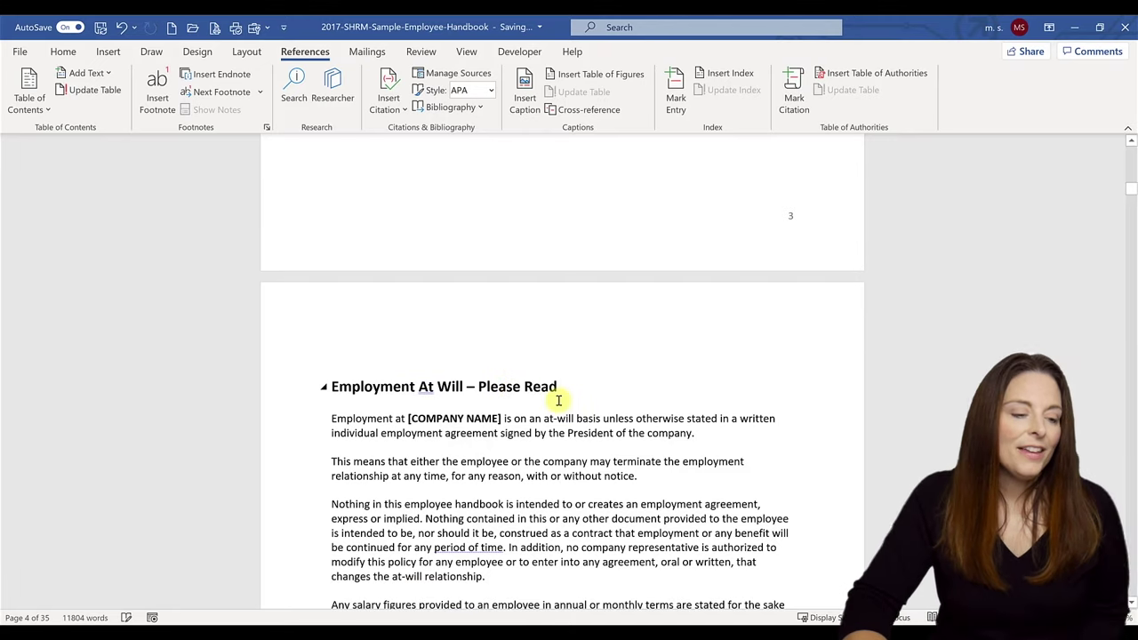
Update the entire table of contents on page 3, including its heading text
scroll(541, 400, up, 5)
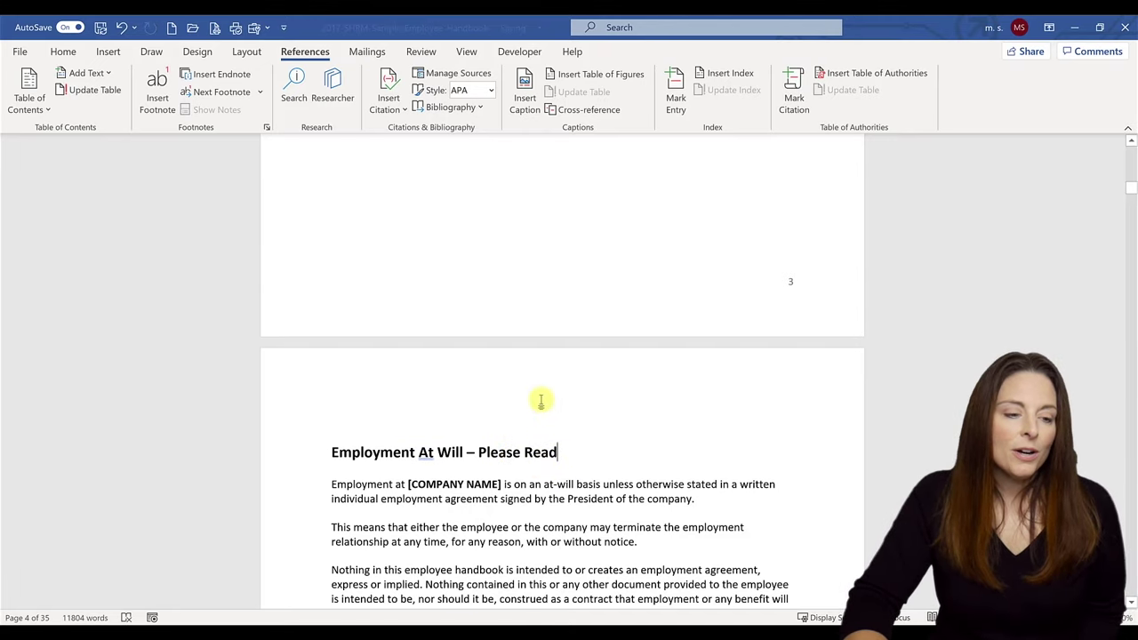
scroll(541, 400, up, 5)
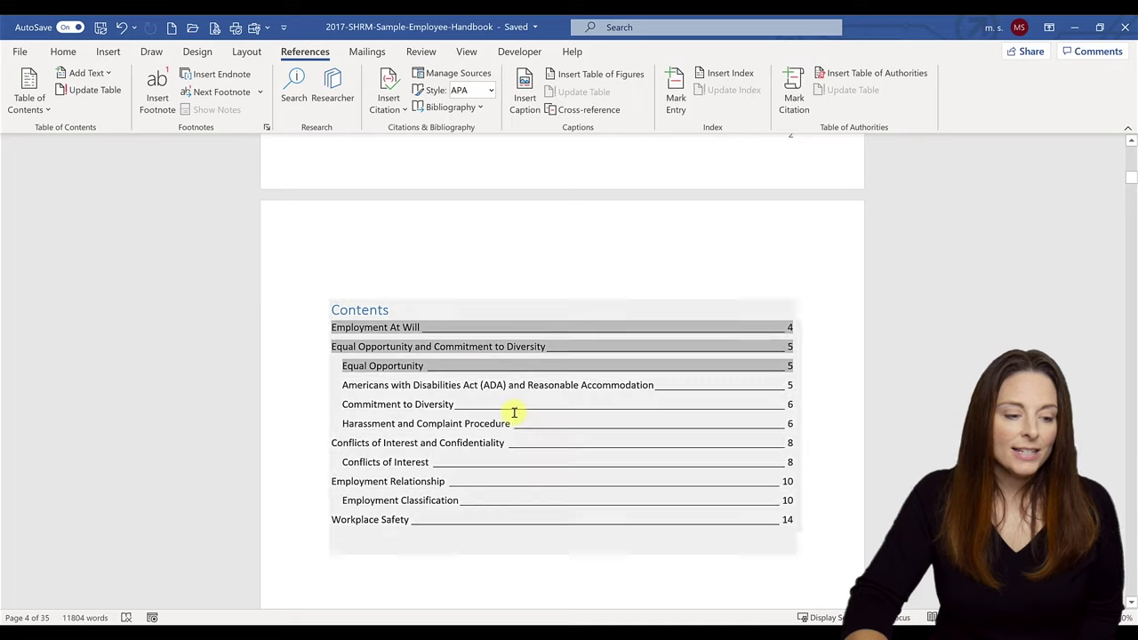
click(551, 413)
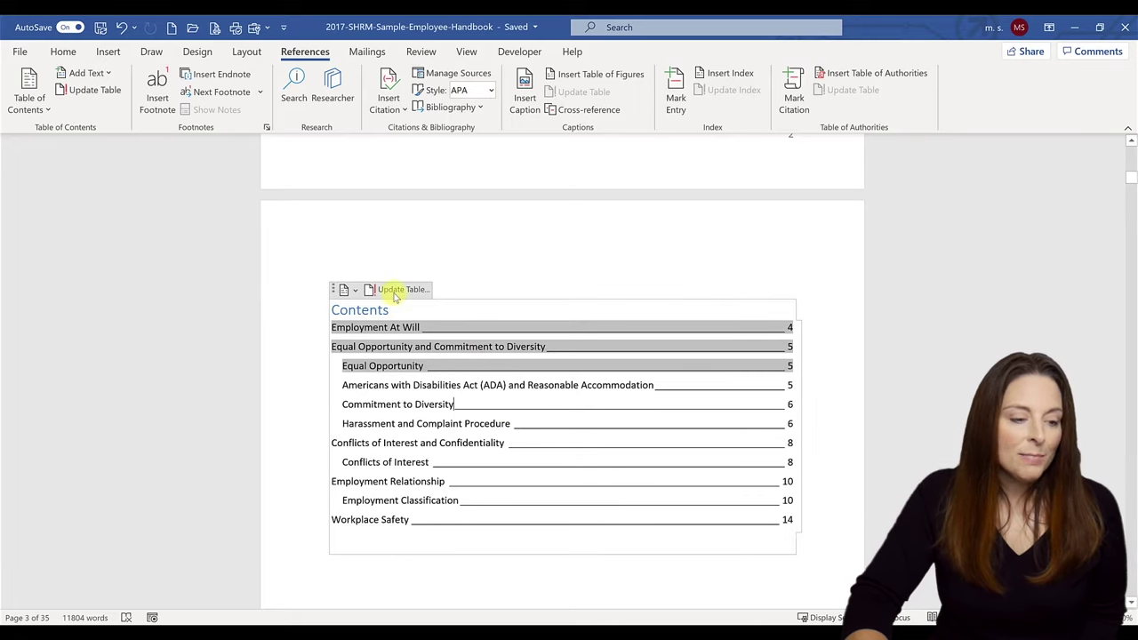
click(425, 291)
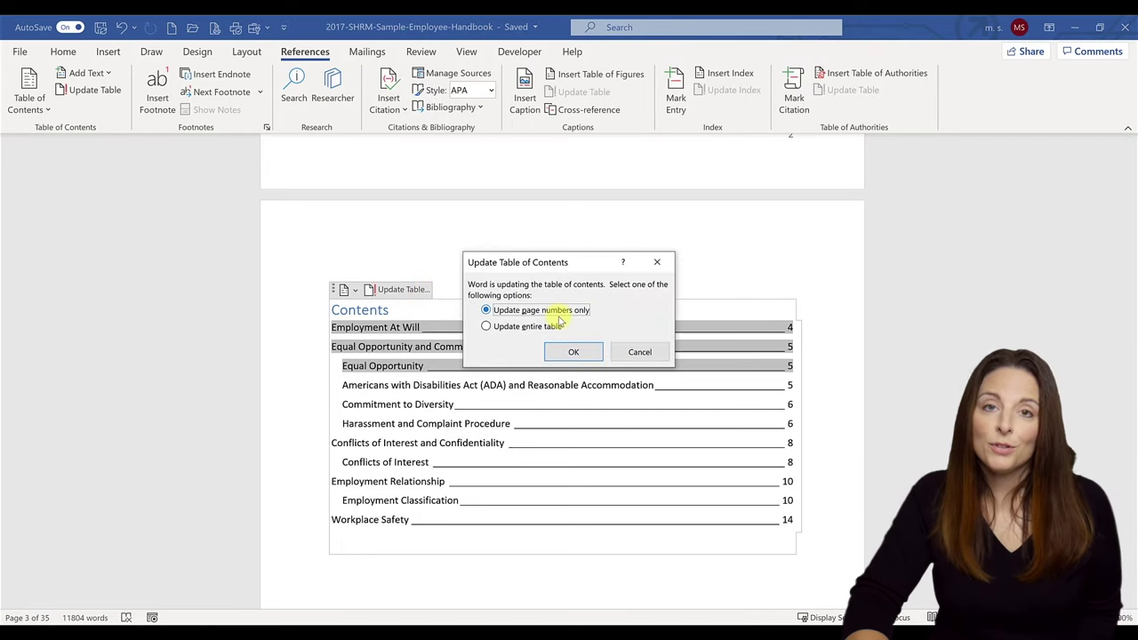
click(487, 327)
click(579, 353)
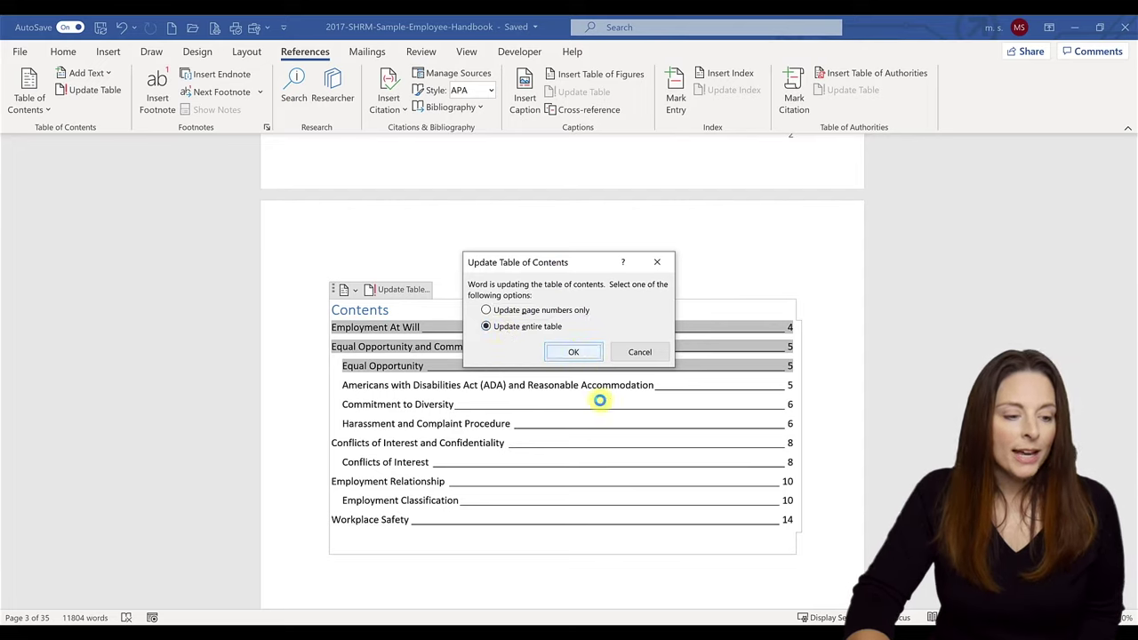